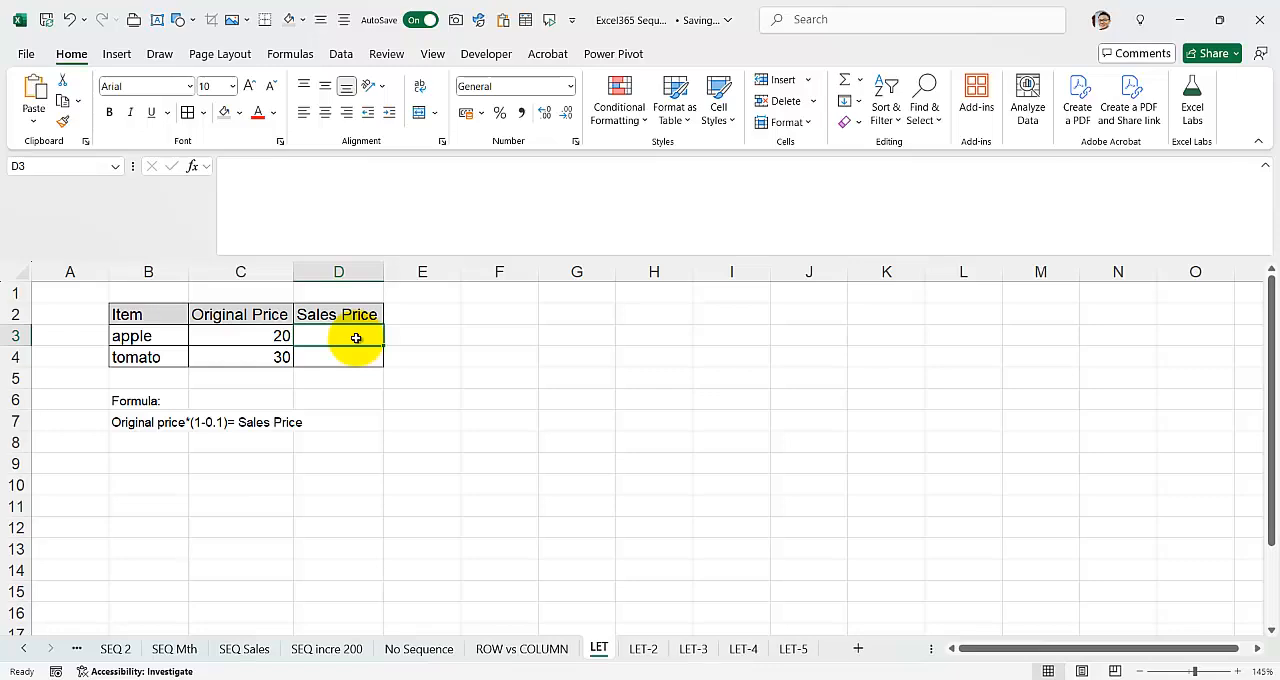
Step: Start a LET formula in cell D3 with a line break after its opening parenthesis
click(288, 177)
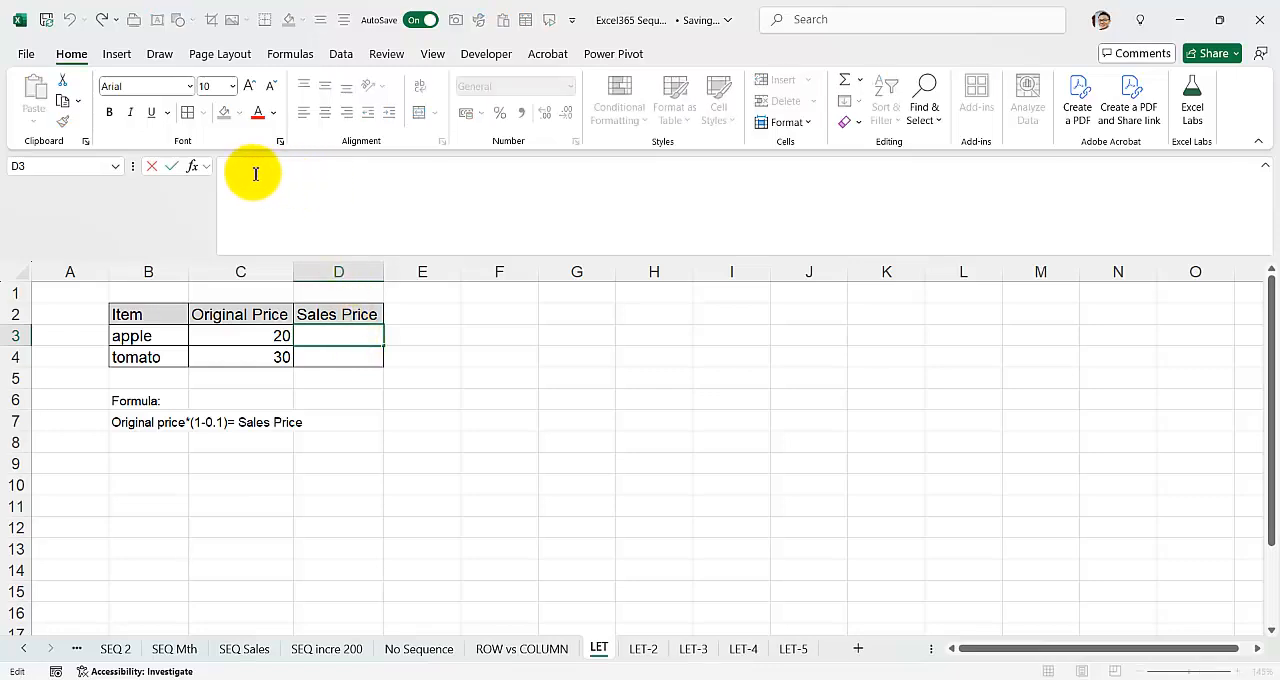
text(=)
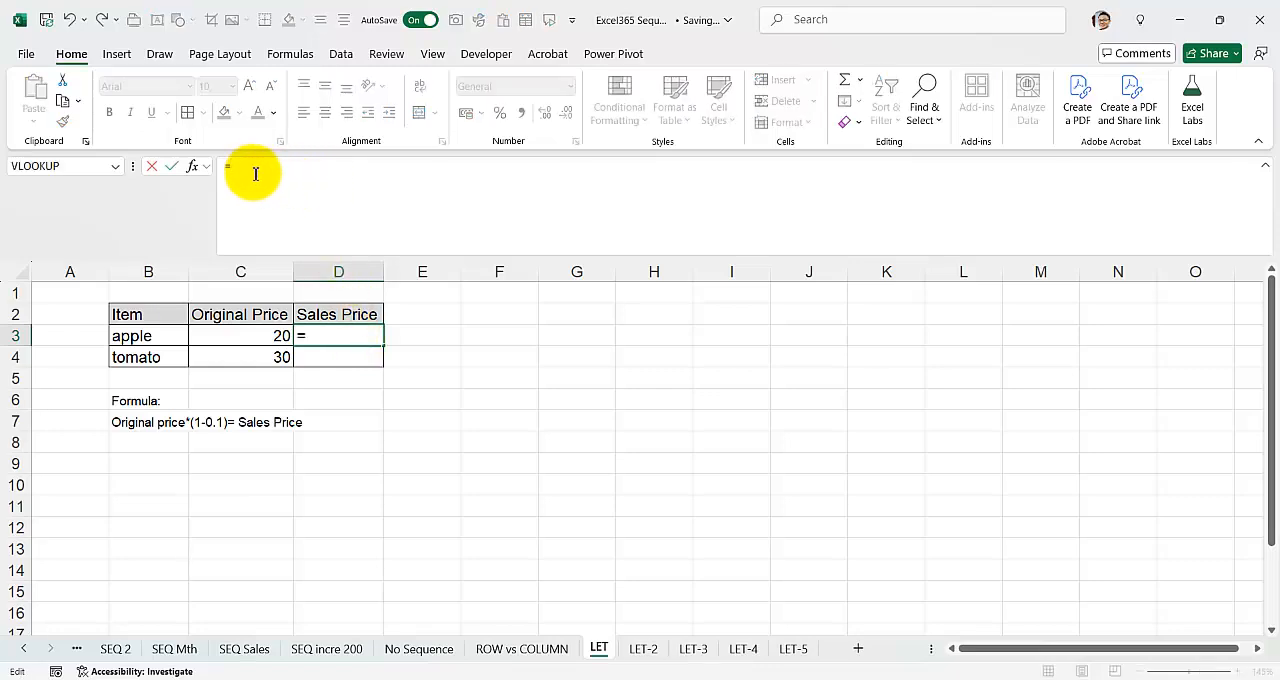
text(LET()
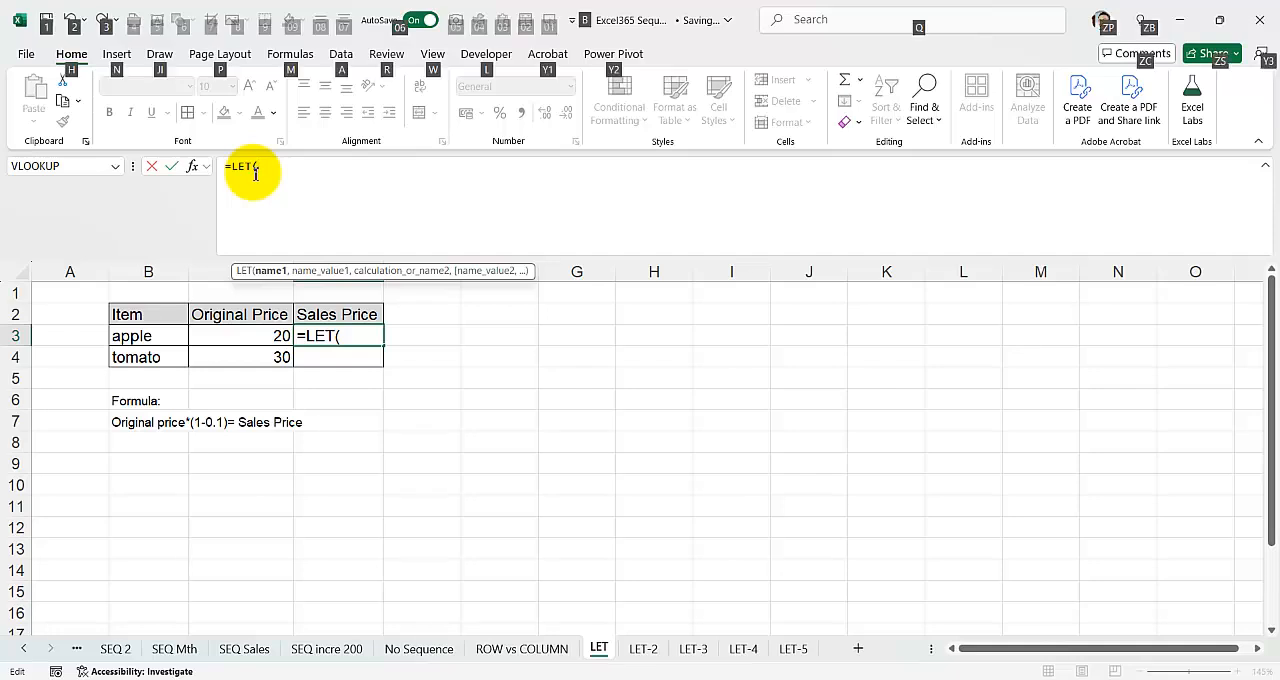
key(alt+Return)
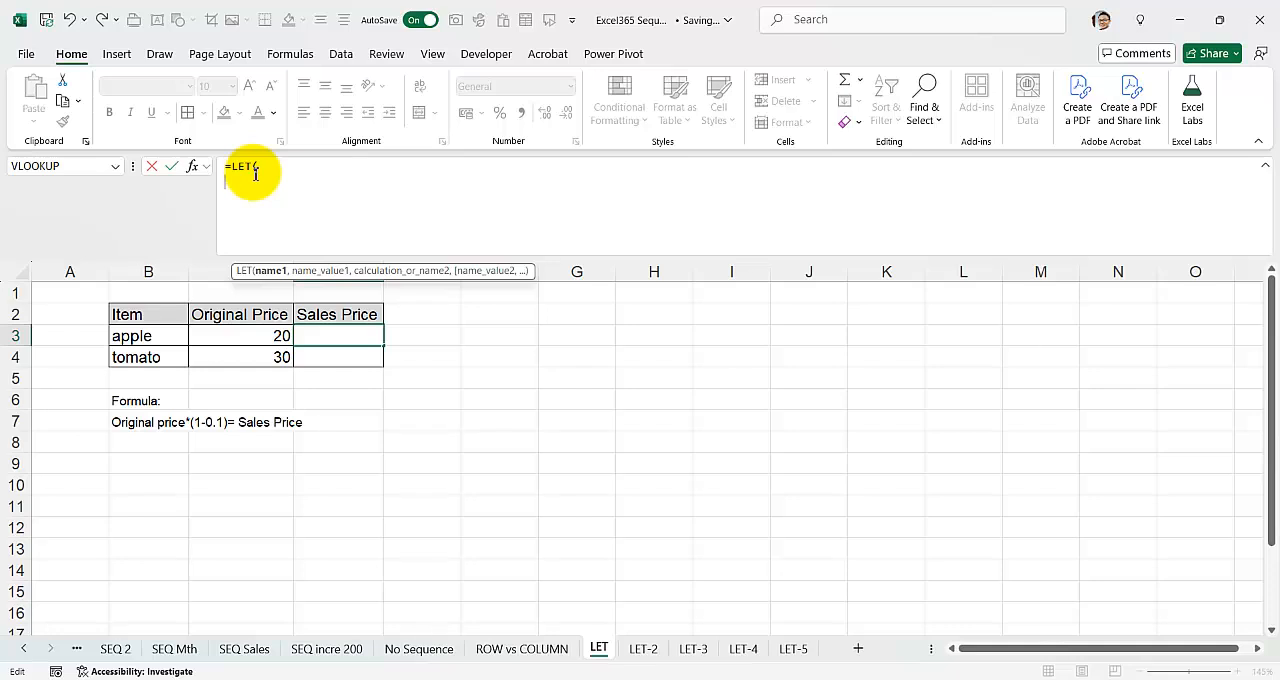
Step: Define the name originalPrice in the LET formula with cell C3 as its value, ending the line with a comma
text(o)
key(BackSpace)
text(originalPrice,)
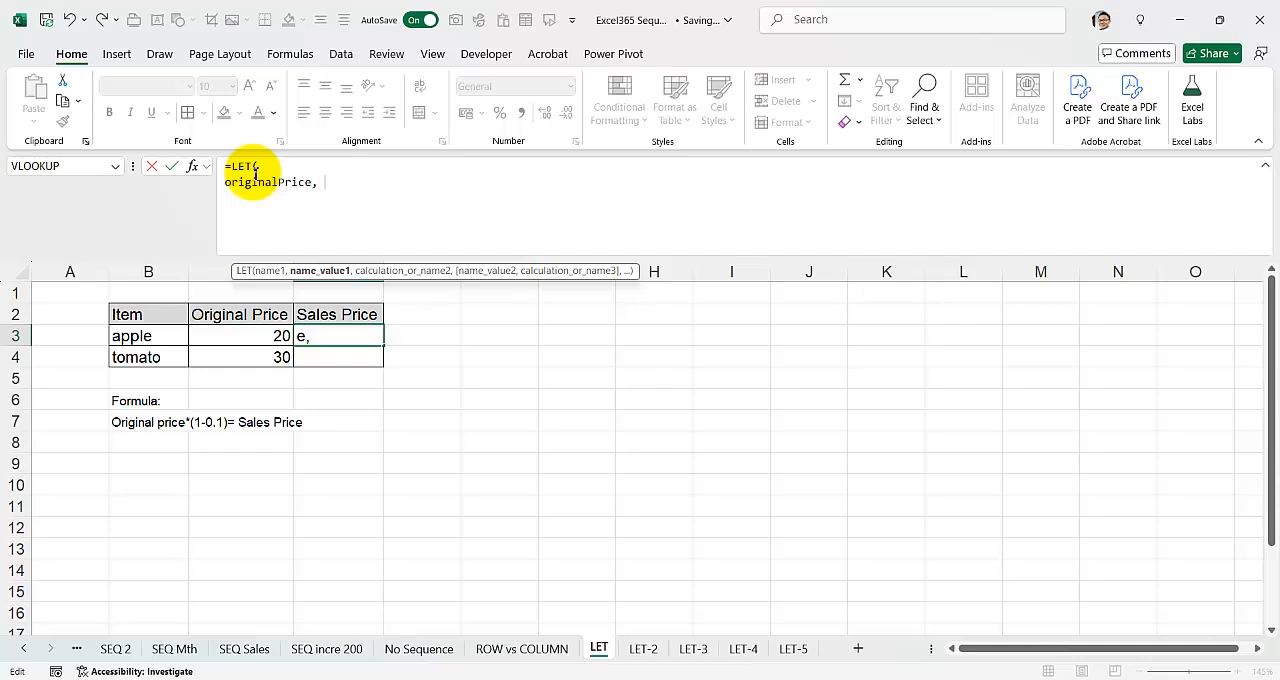
text( 20)
key(BackSpace)
key(BackSpace)
click(234, 334)
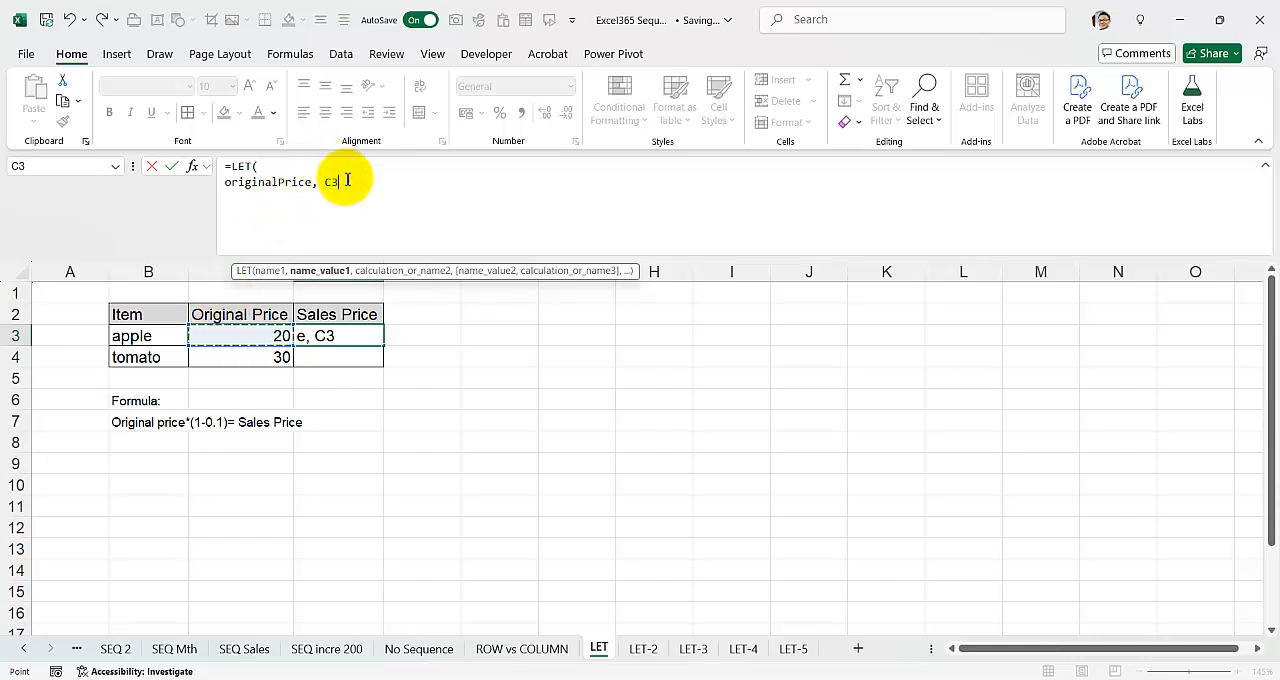
text(,)
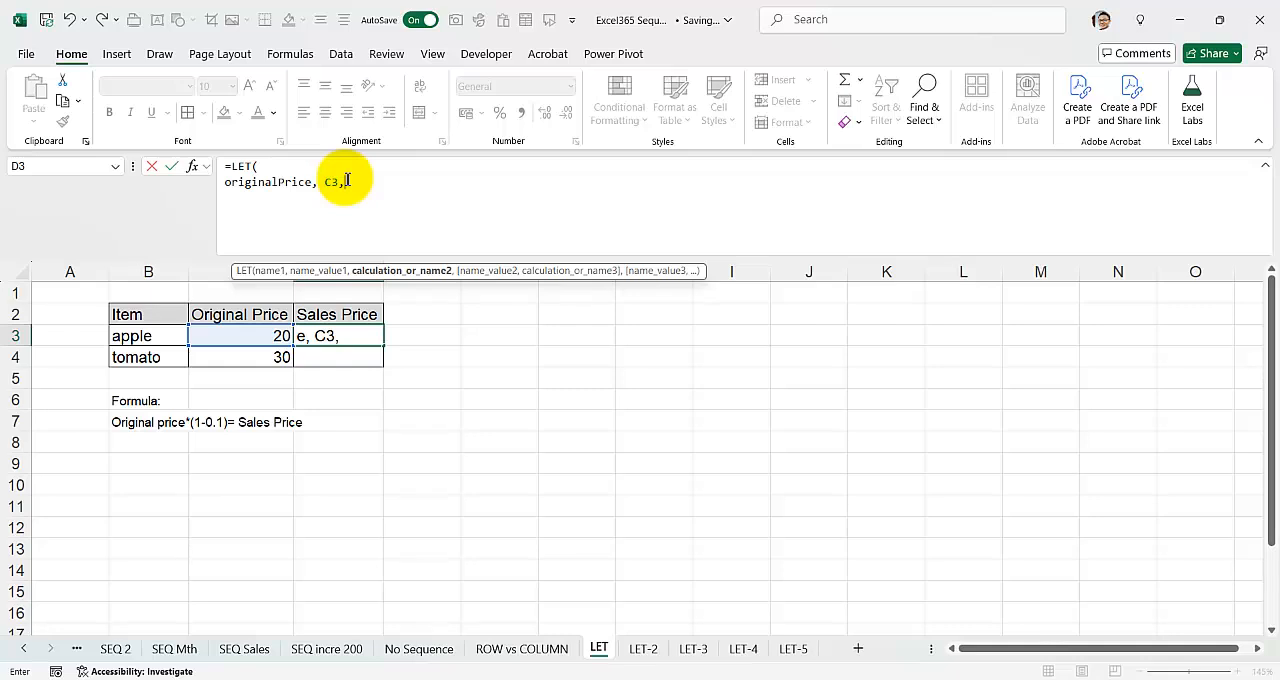
key(alt+Return)
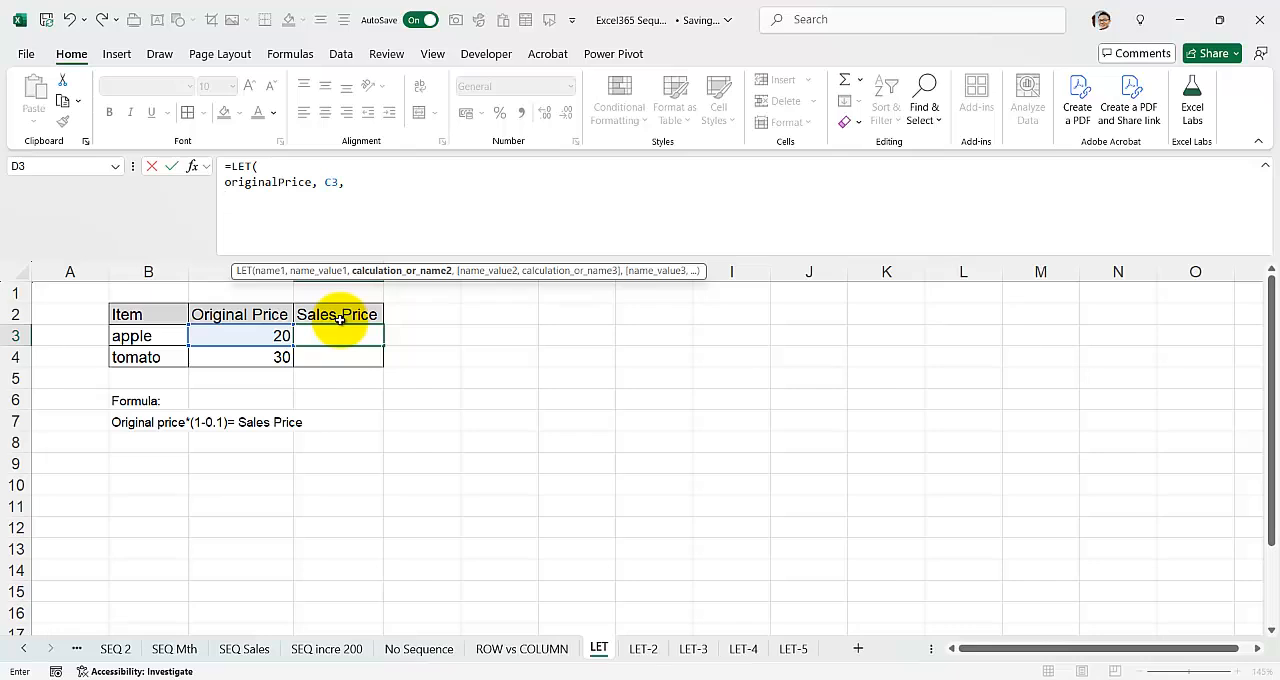
Step: Define a second name, SalesPrice, in the LET formula as originalPrice*(1-0.1)
text(SalesPrice,)
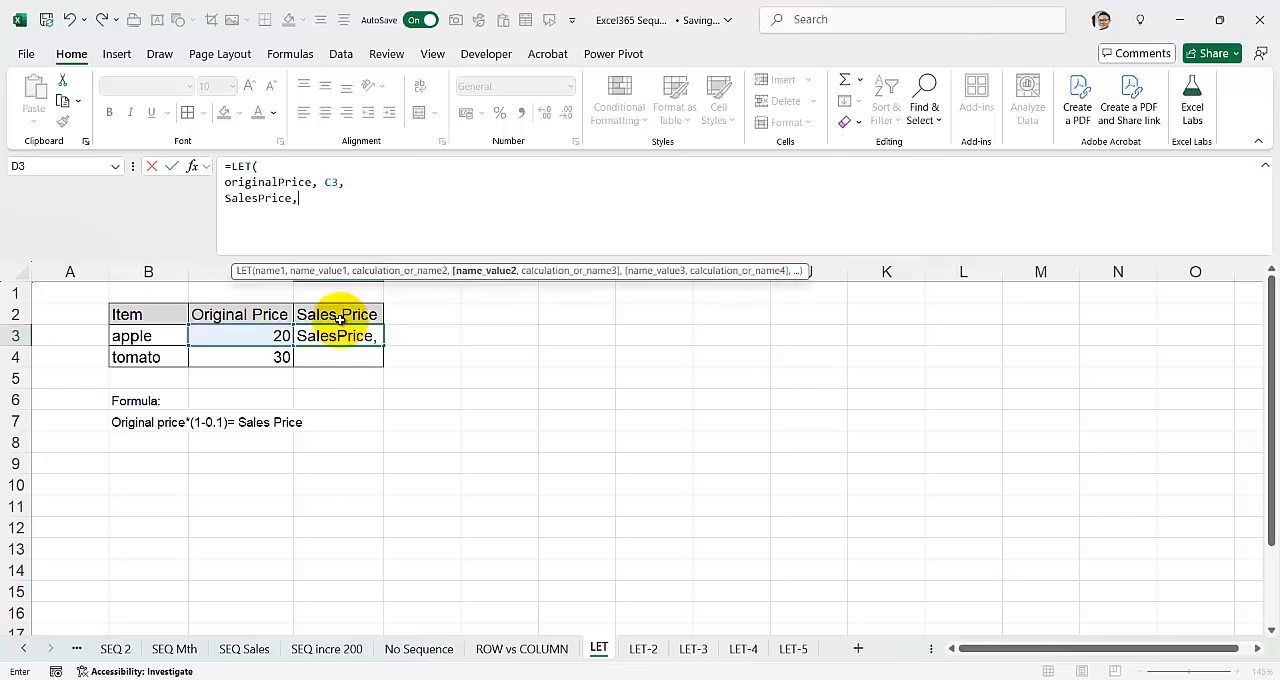
key(BackSpace)
text(, Or)
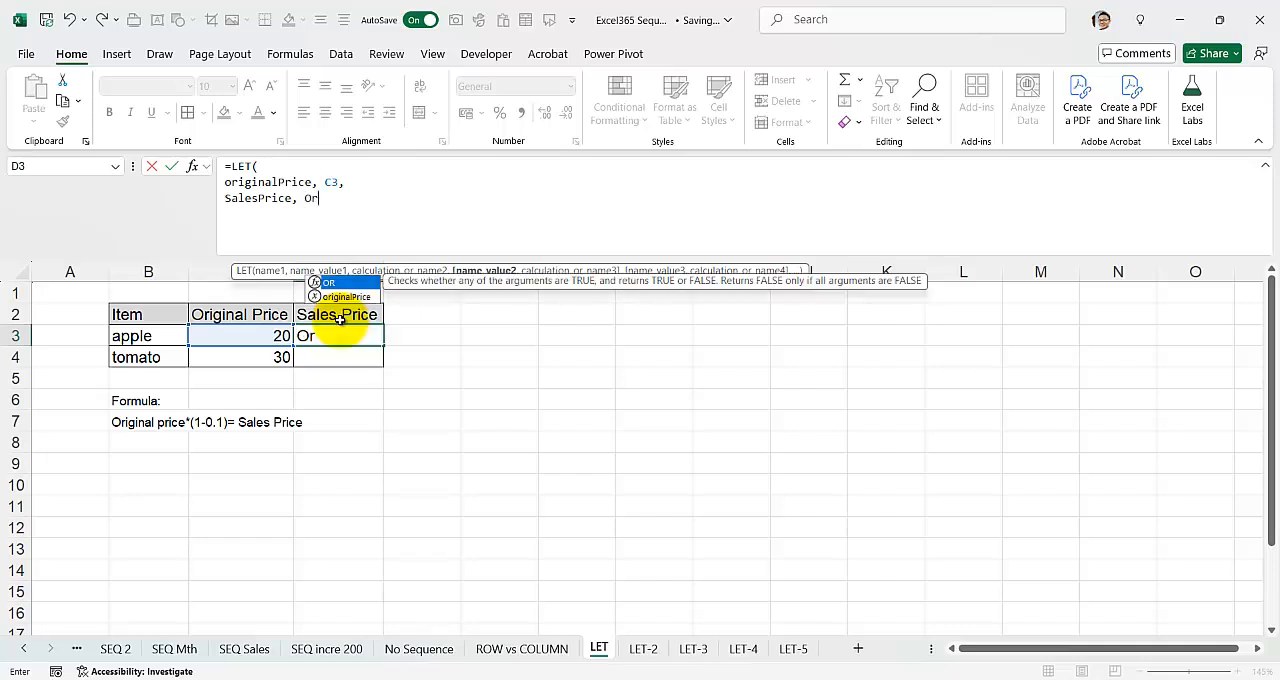
key(Down)
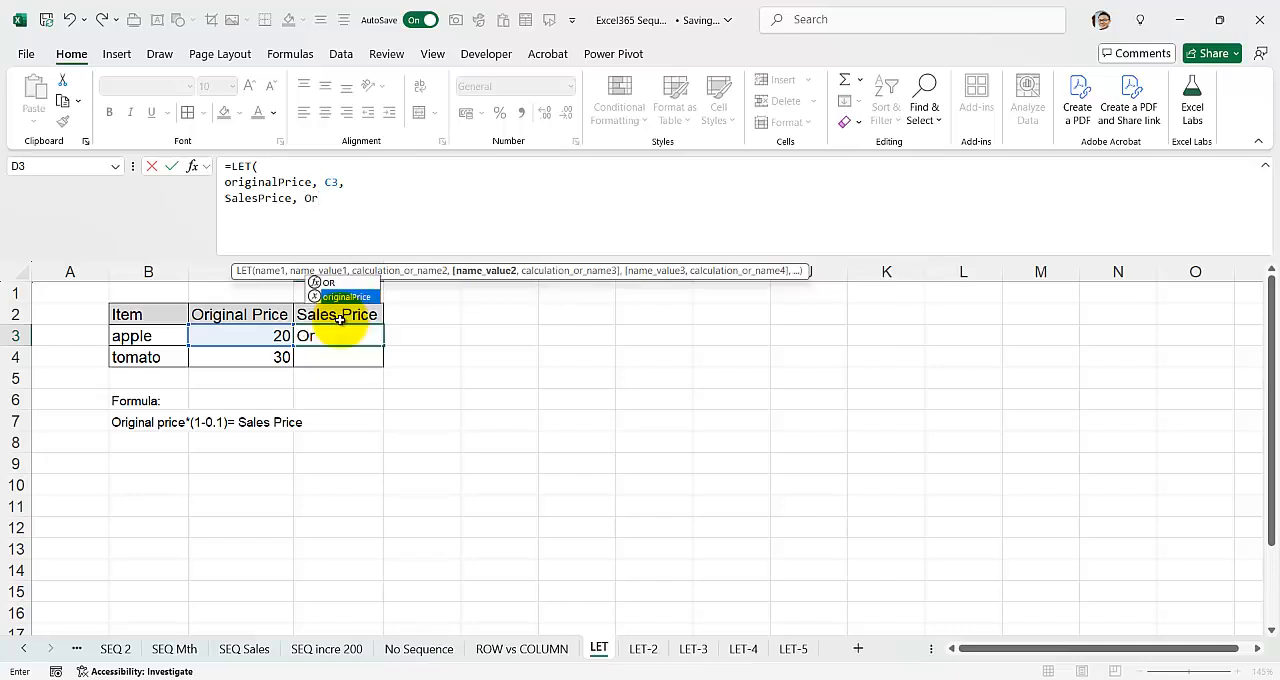
key(Tab)
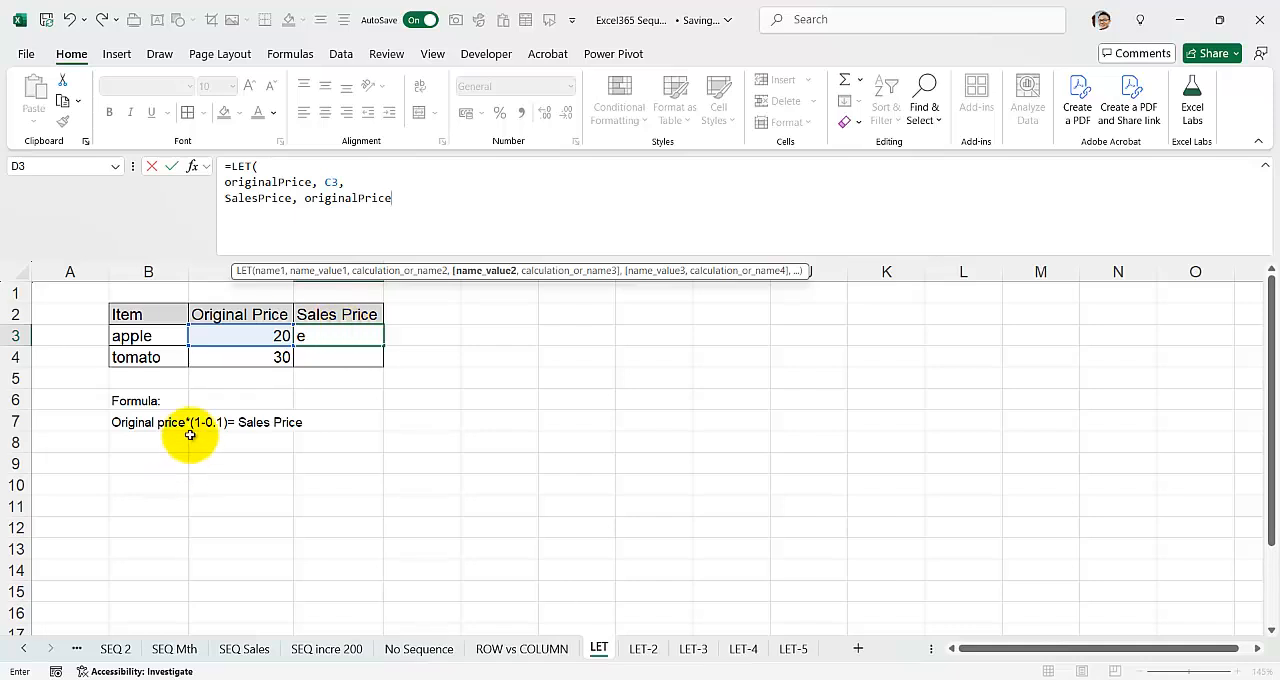
text(*(1-0.1))
text(,)
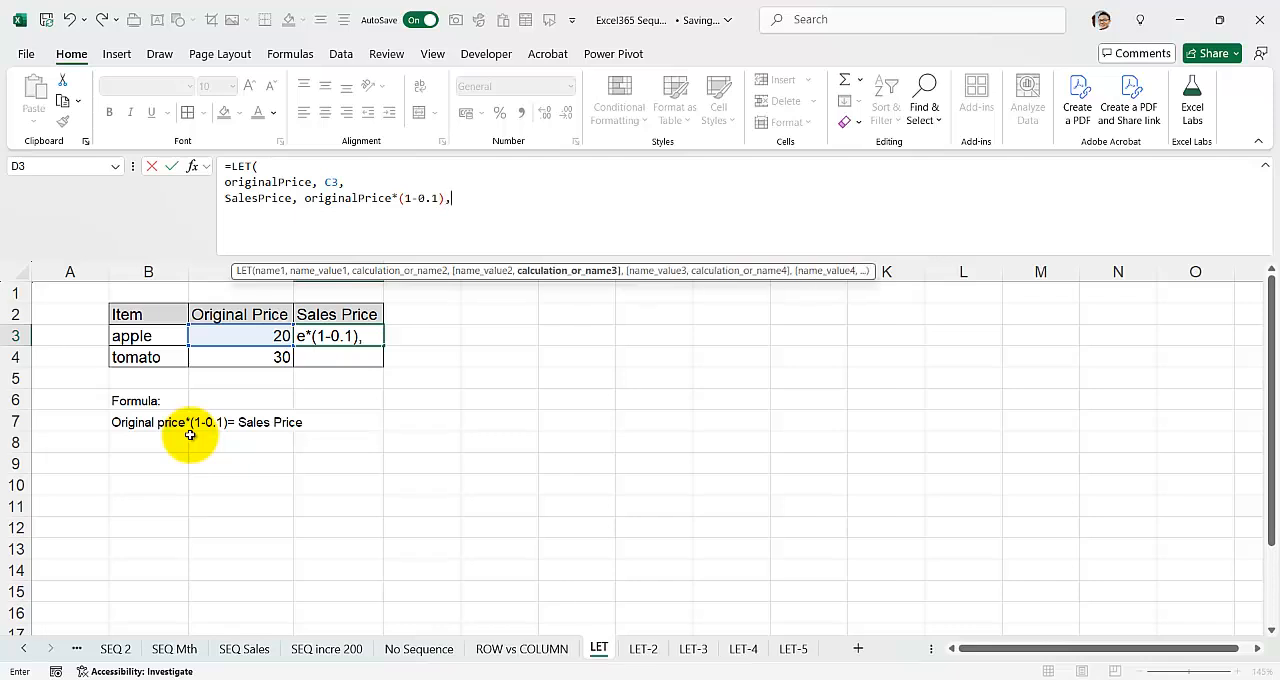
Step: Complete the LET formula by returning SalesPrice on a new line, and copy it down to cell D4
key(alt+Return)
text(Sale)
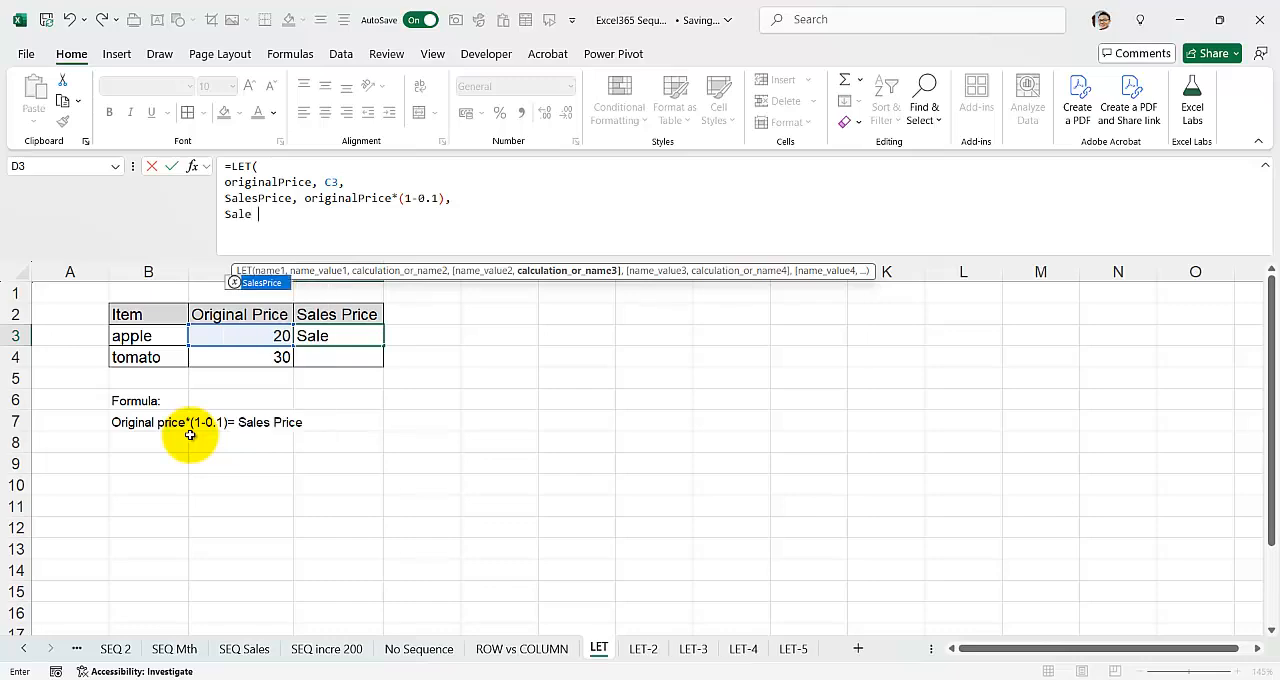
text(sPrice))
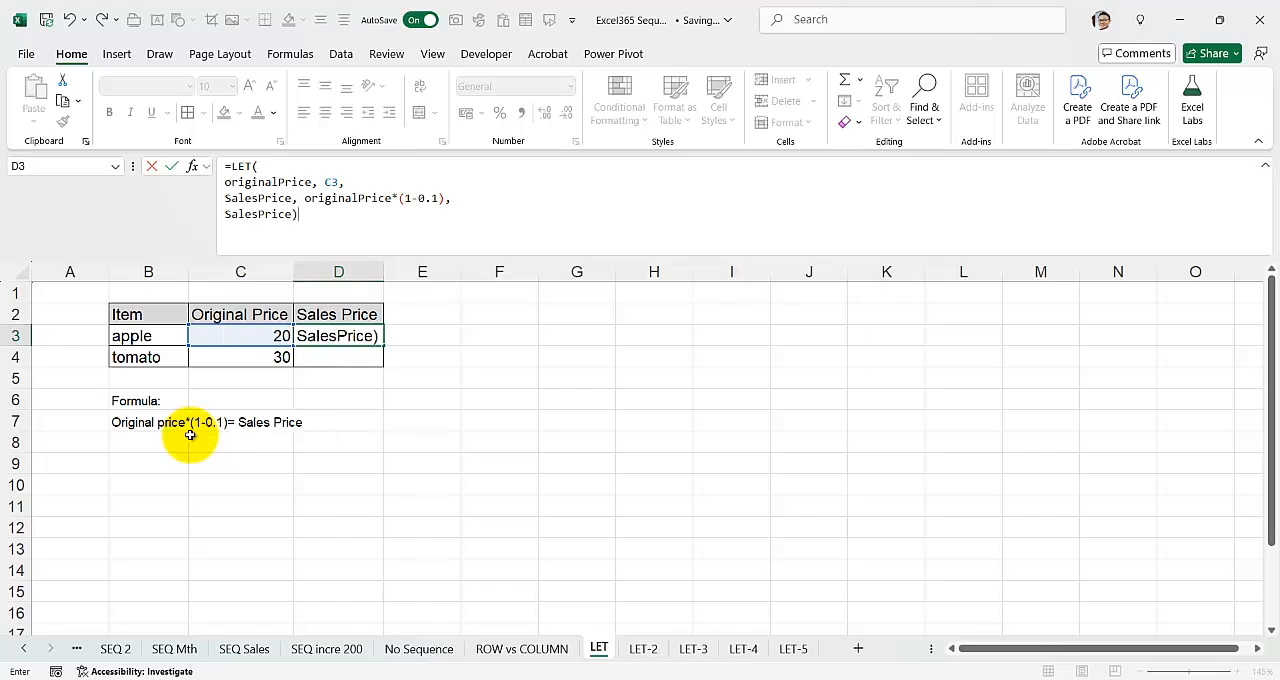
key(Return)
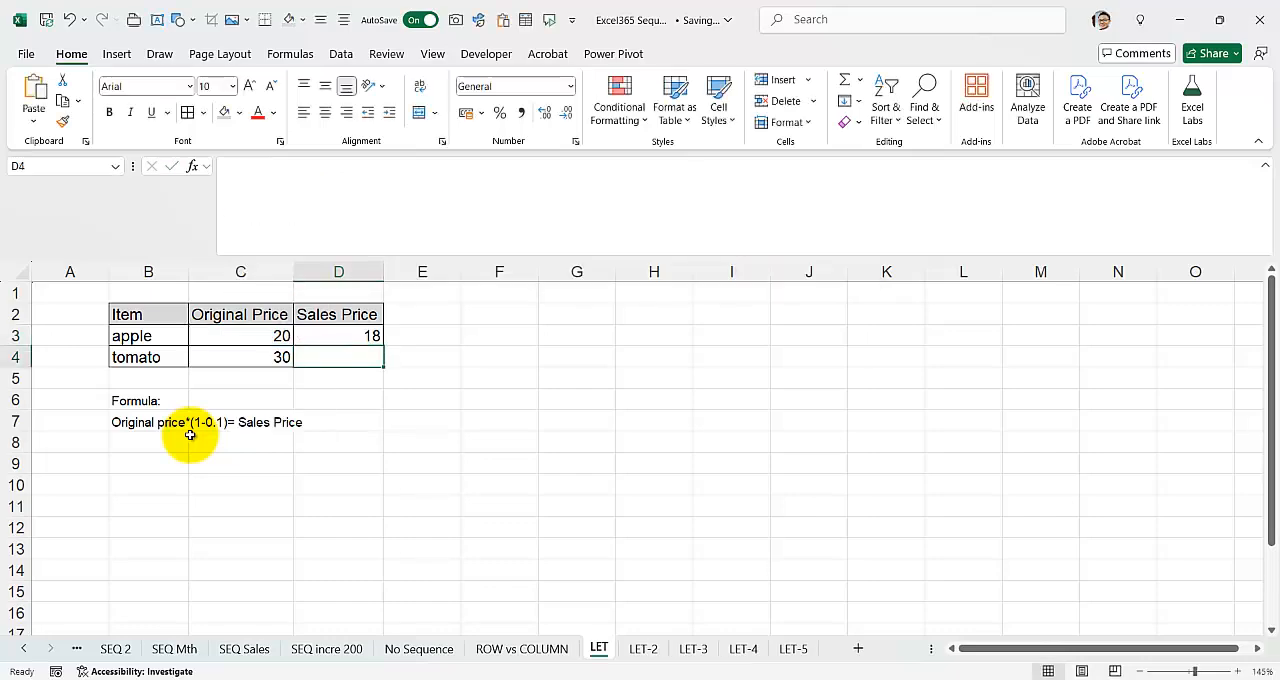
click(315, 340)
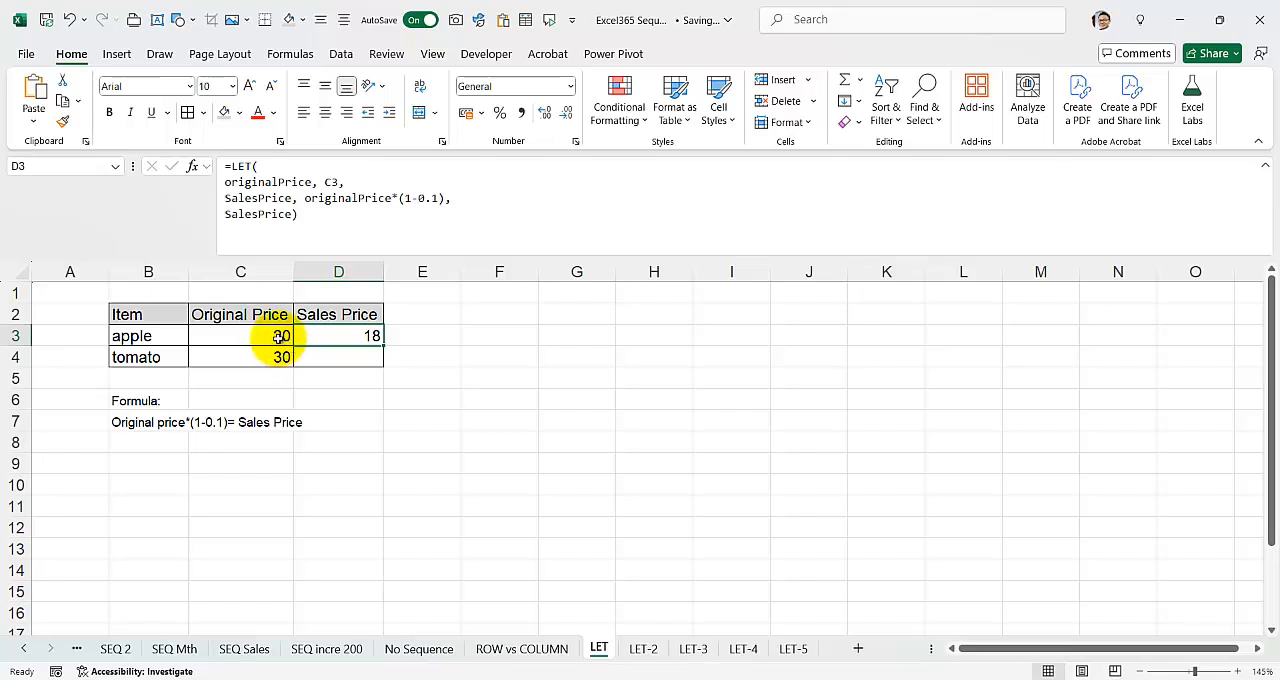
double_click(383, 346)
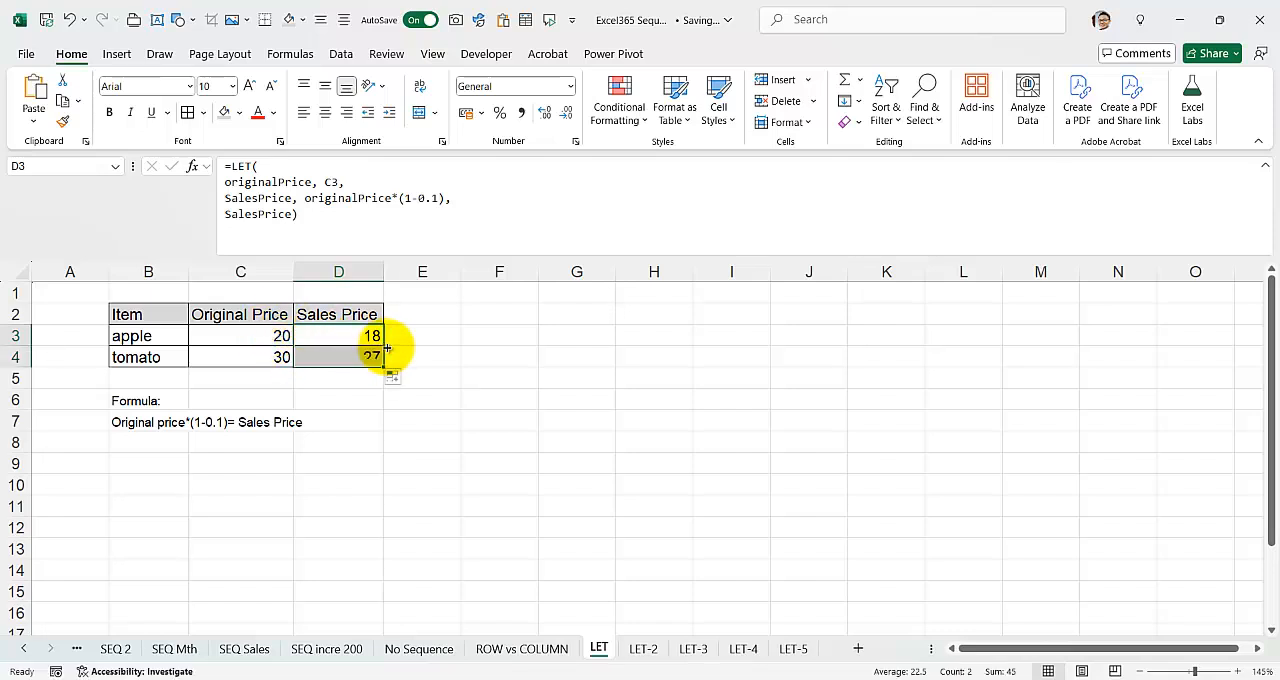
Step: Shorten the LET formula in D3 by removing the SalesPrice name so that it directly returns originalPrice*(1-0.1)
click(342, 333)
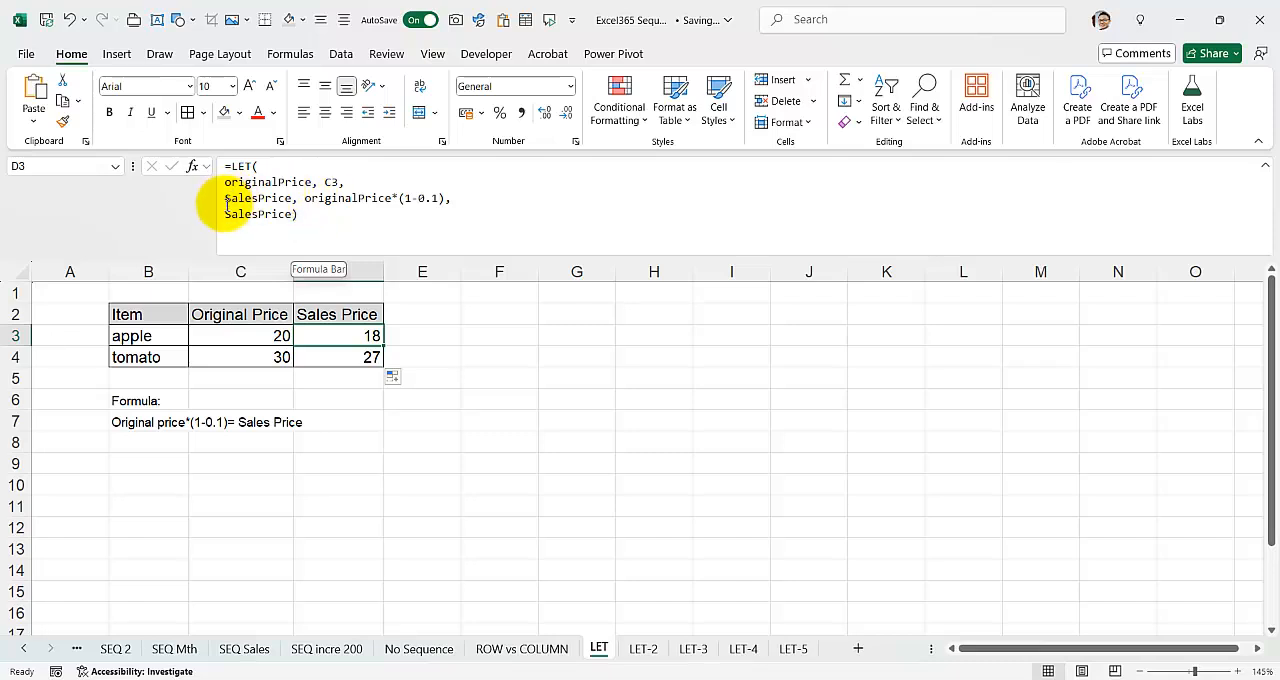
click(452, 199)
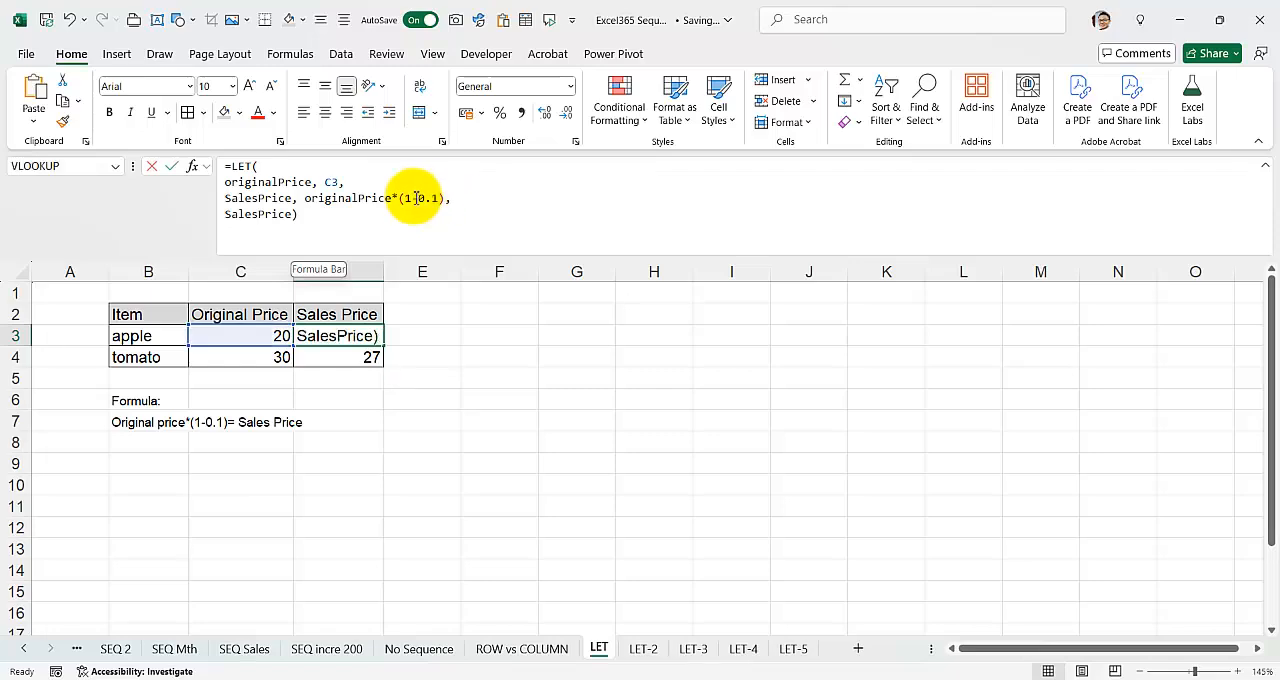
drag(304, 200, 206, 196)
key(BackSpace)
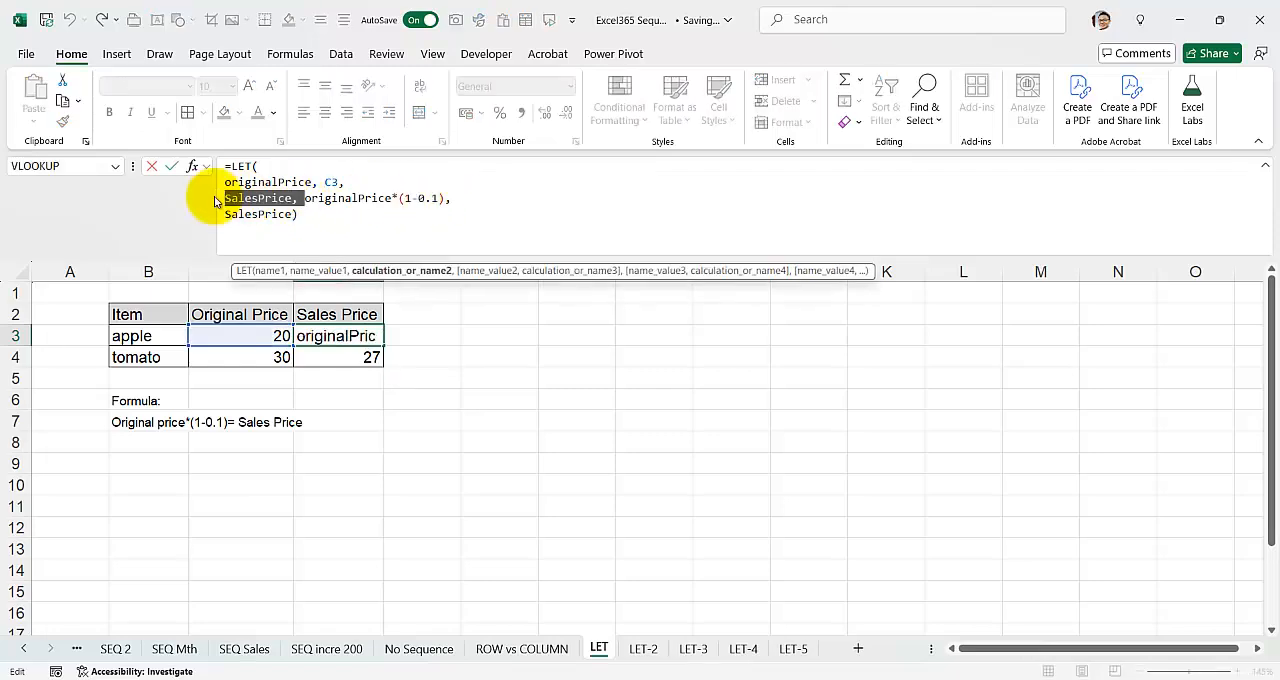
drag(293, 214, 371, 198)
key(BackSpace)
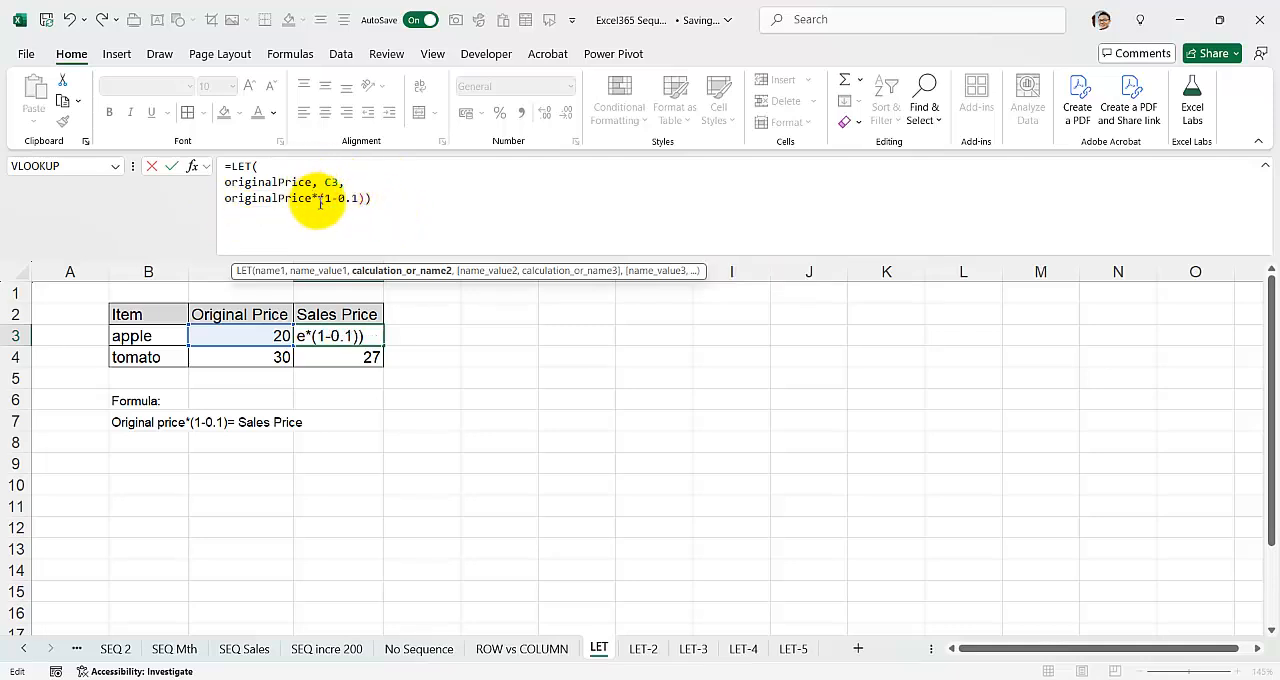
key(Return)
Step: Compare the formulas in D3 and D4, and copy the shortened LET formula from D3 down to D4
click(338, 327)
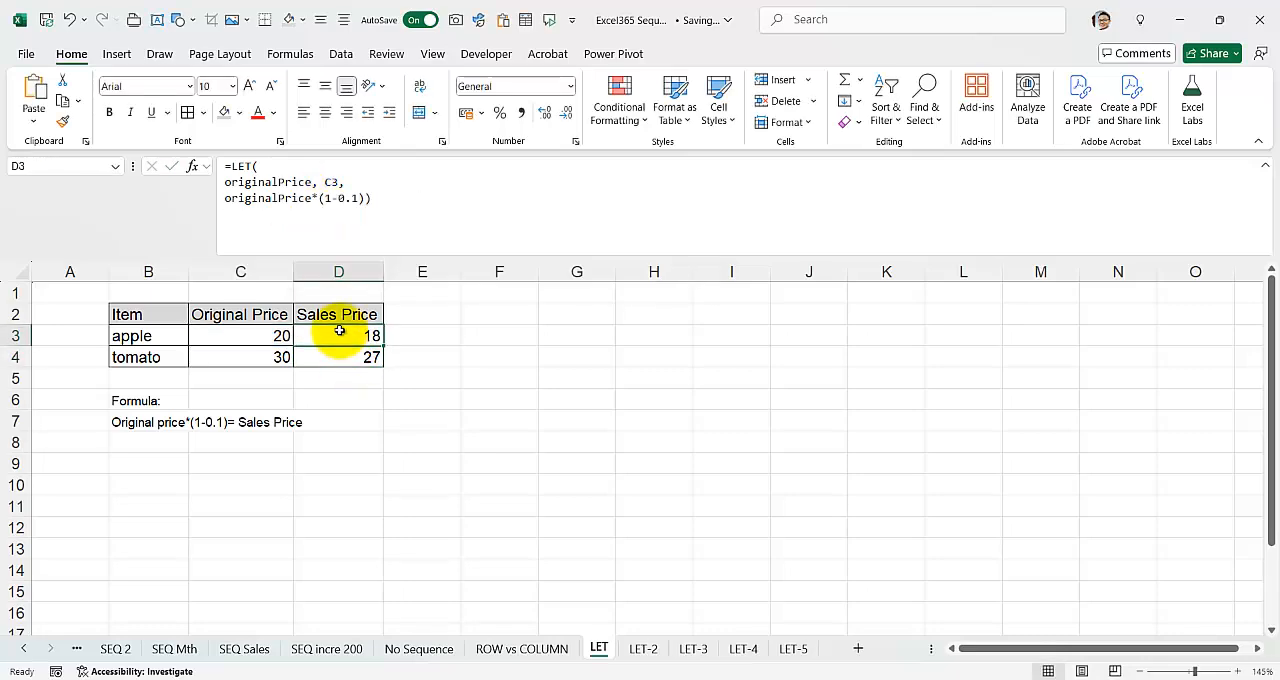
click(342, 355)
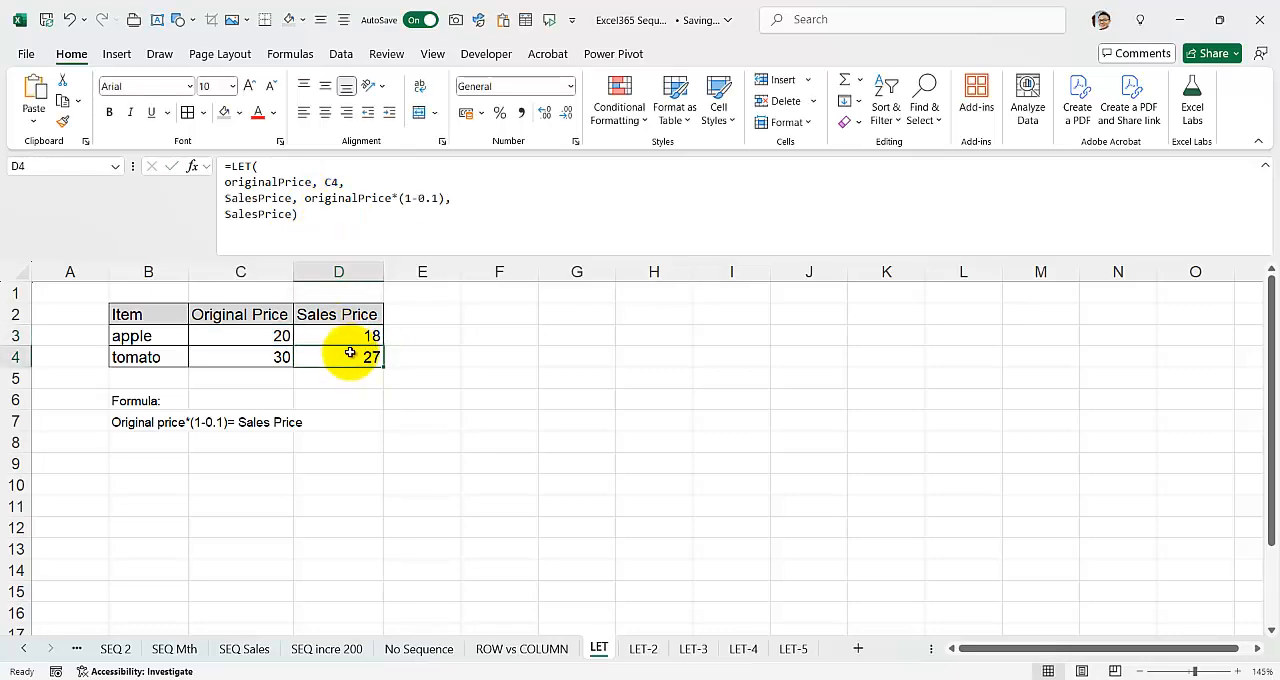
click(360, 335)
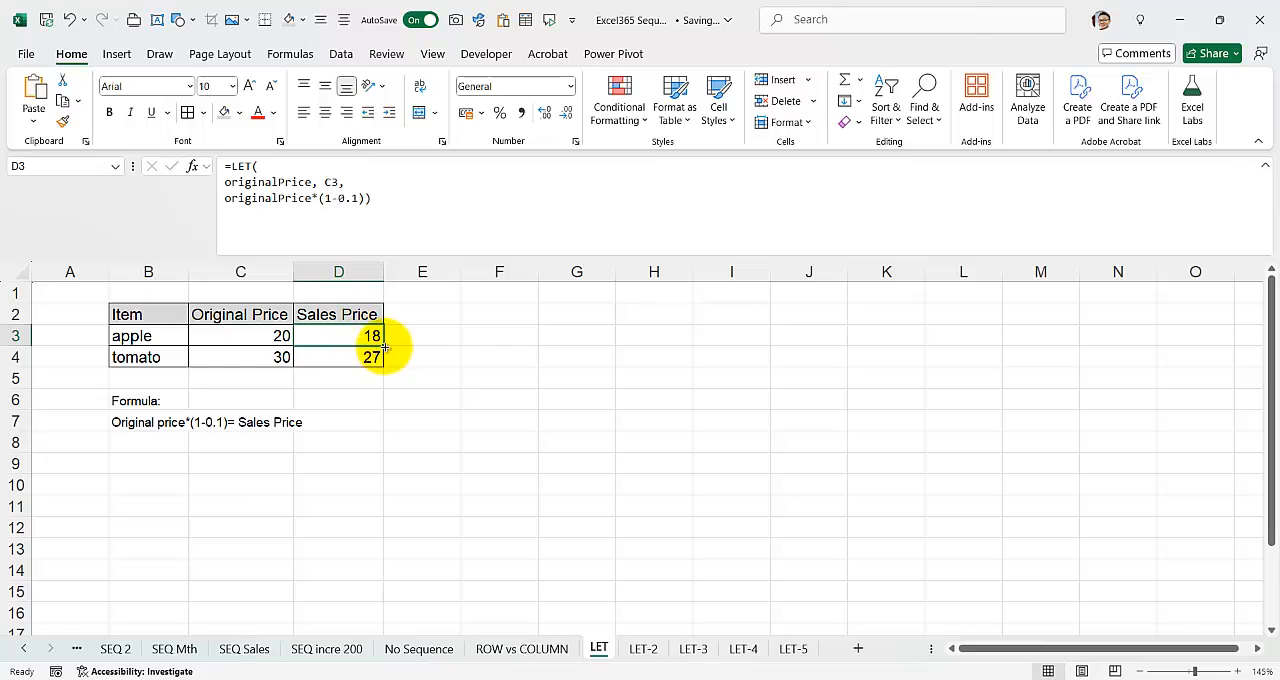
drag(384, 346, 382, 362)
Step: Remove the line breaks from the LET formula in D4 so that it sits on a single line
double_click(352, 340)
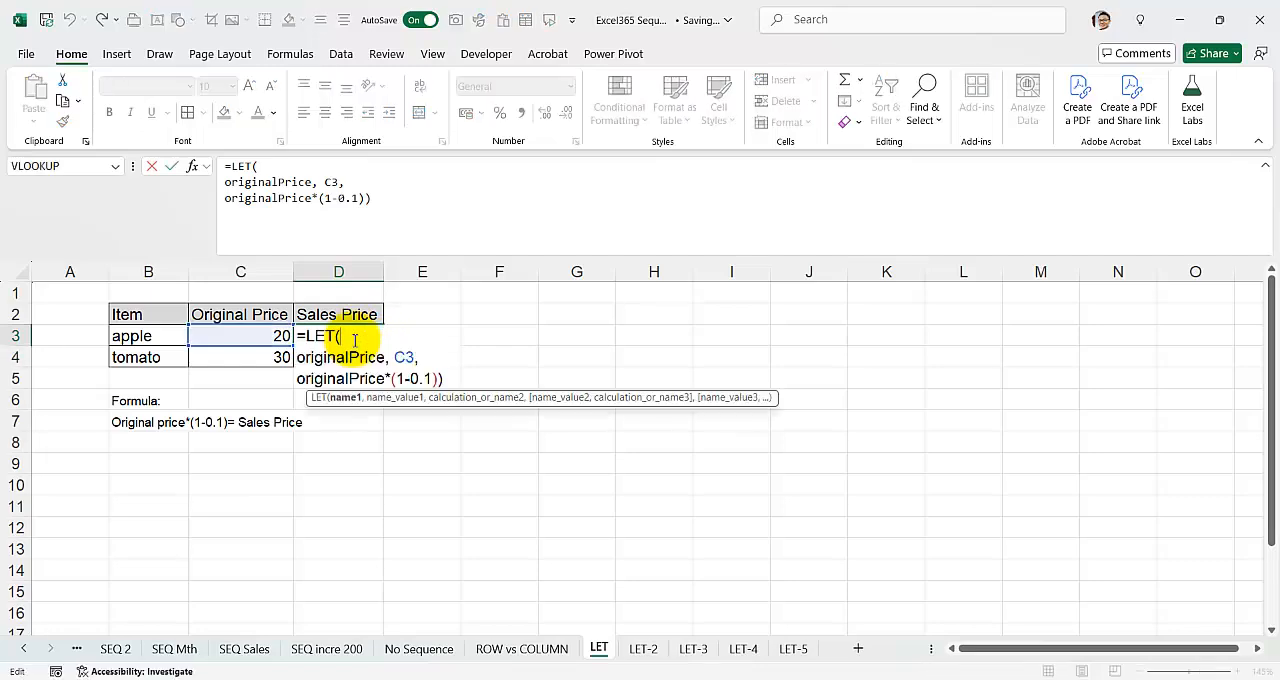
key(Return)
click(276, 166)
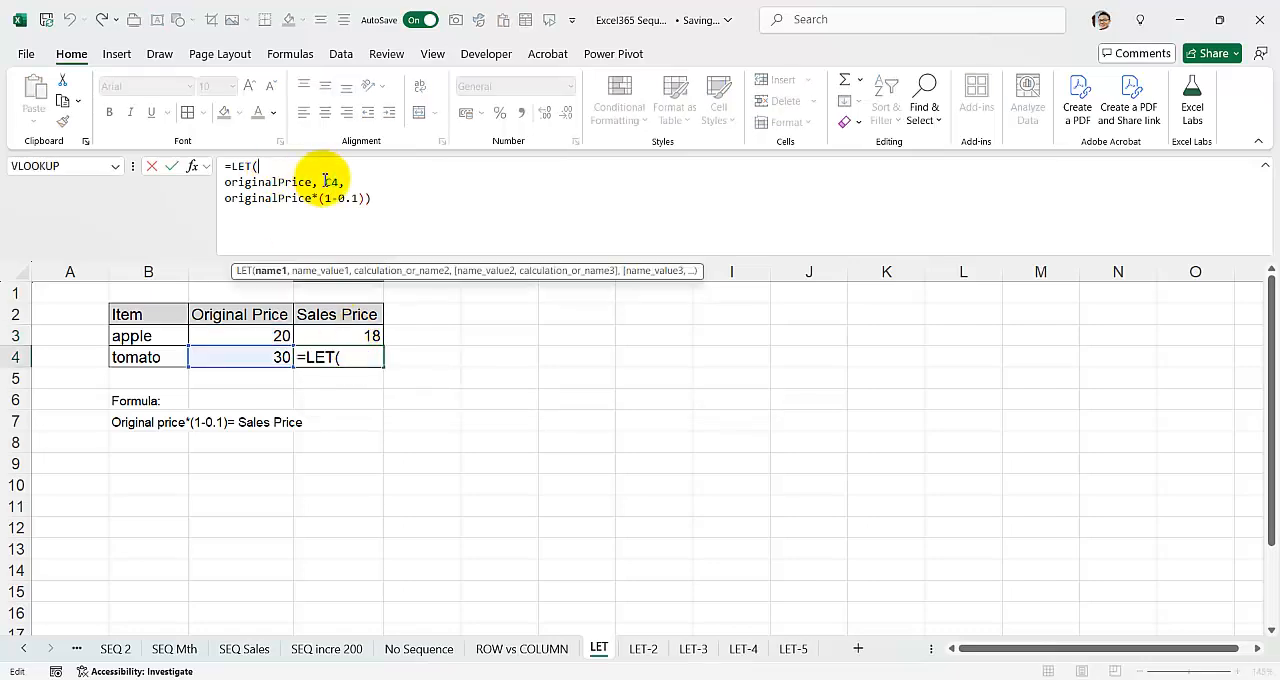
key(Delete)
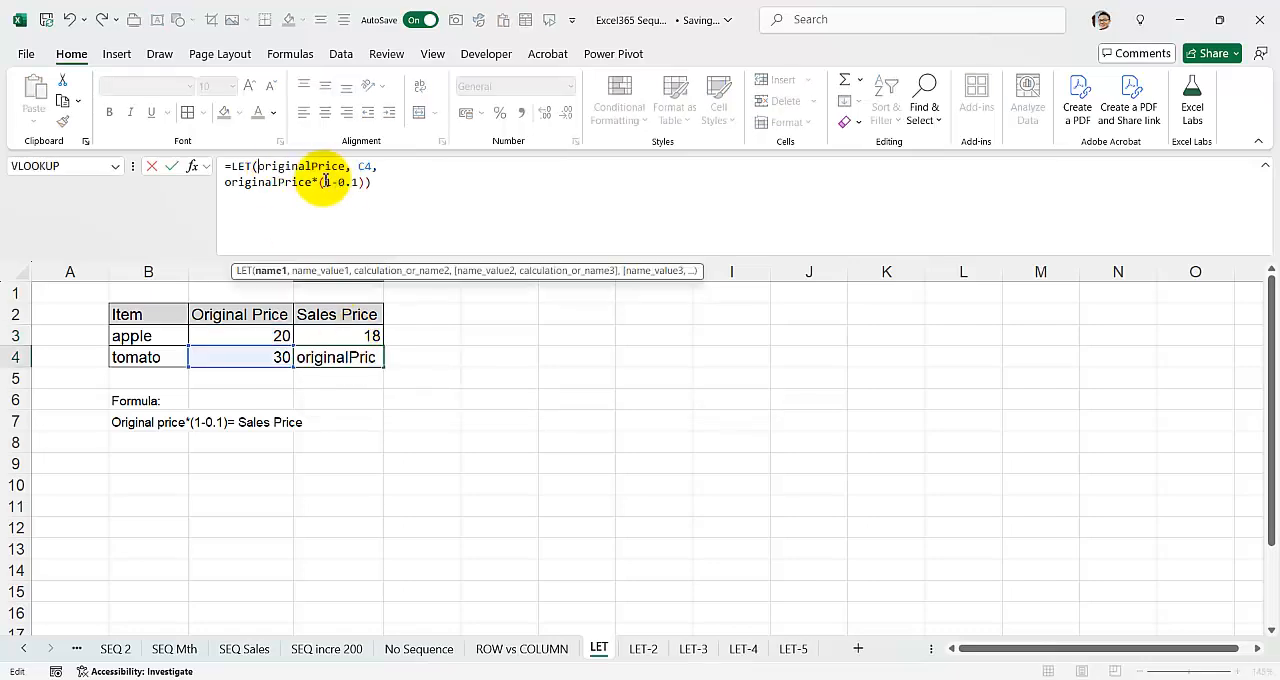
click(415, 172)
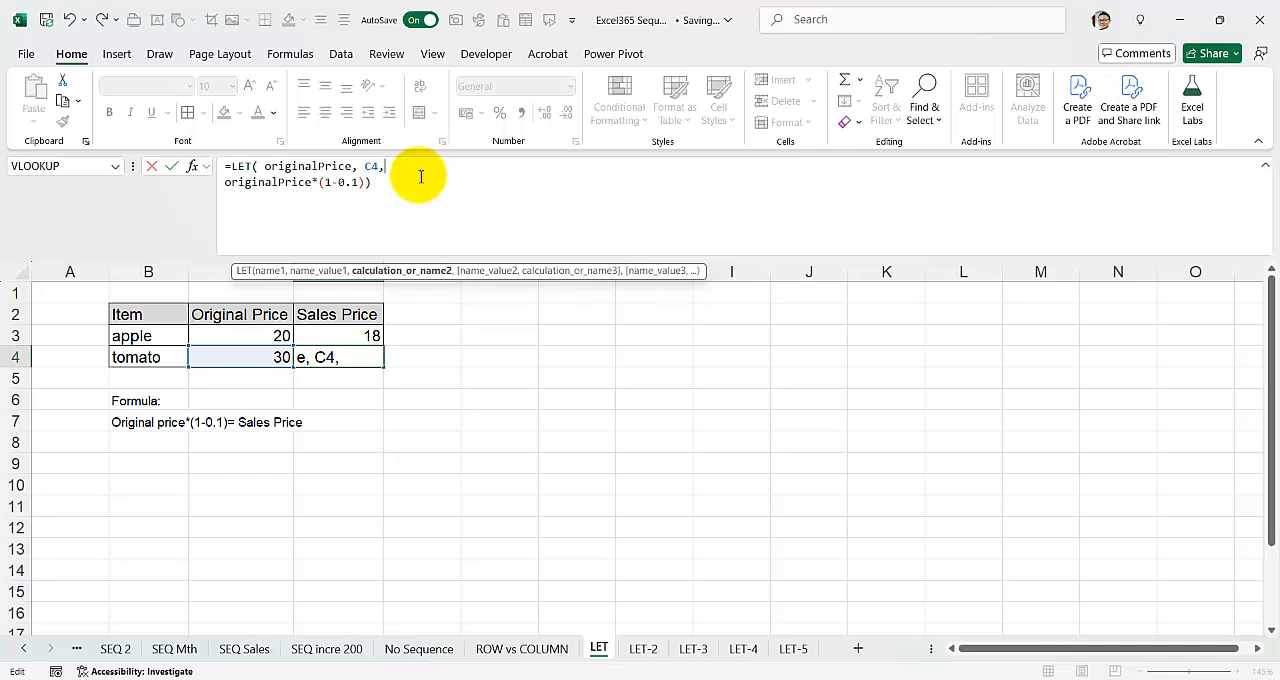
key(Delete)
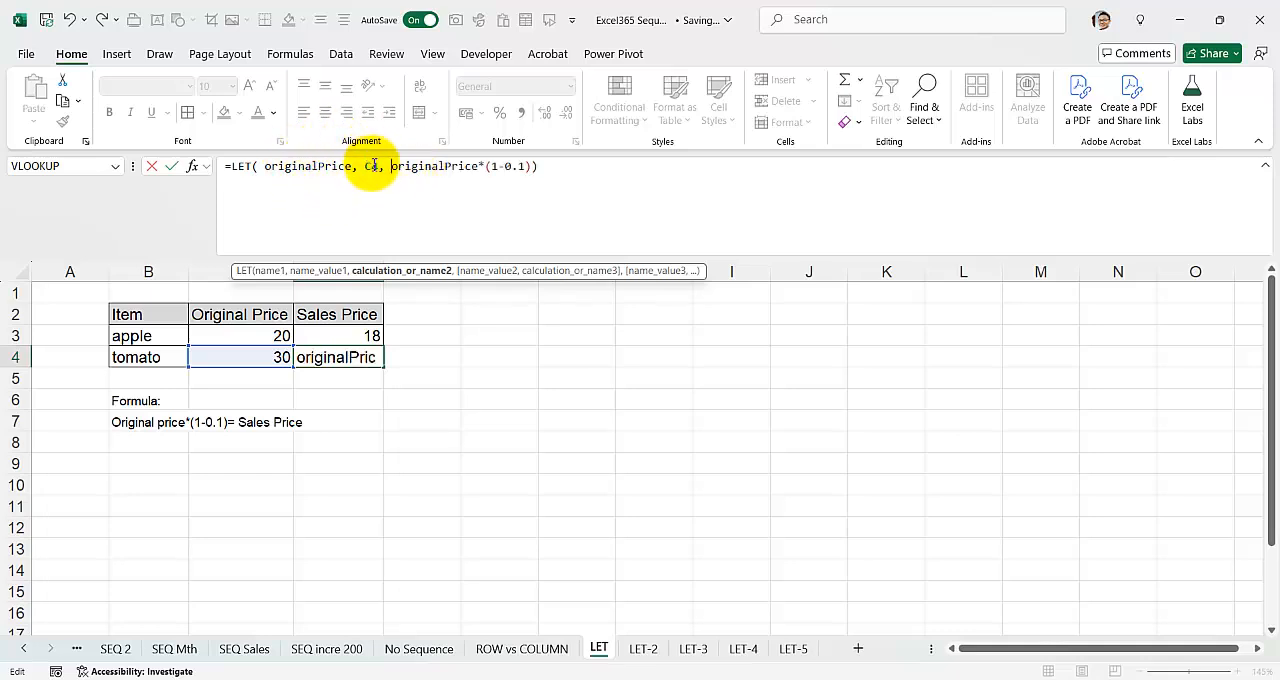
click(559, 174)
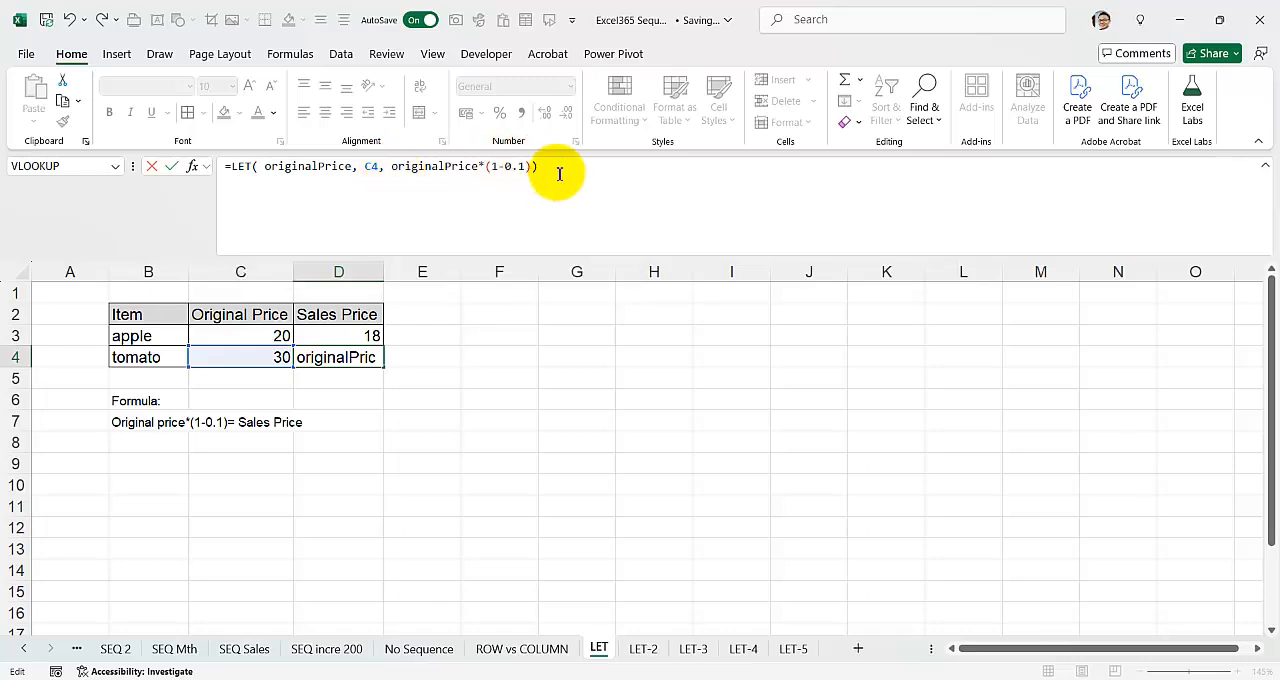
click(451, 397)
Step: Remove the line breaks from the LET formula in D3 so that it sits on one line
click(363, 336)
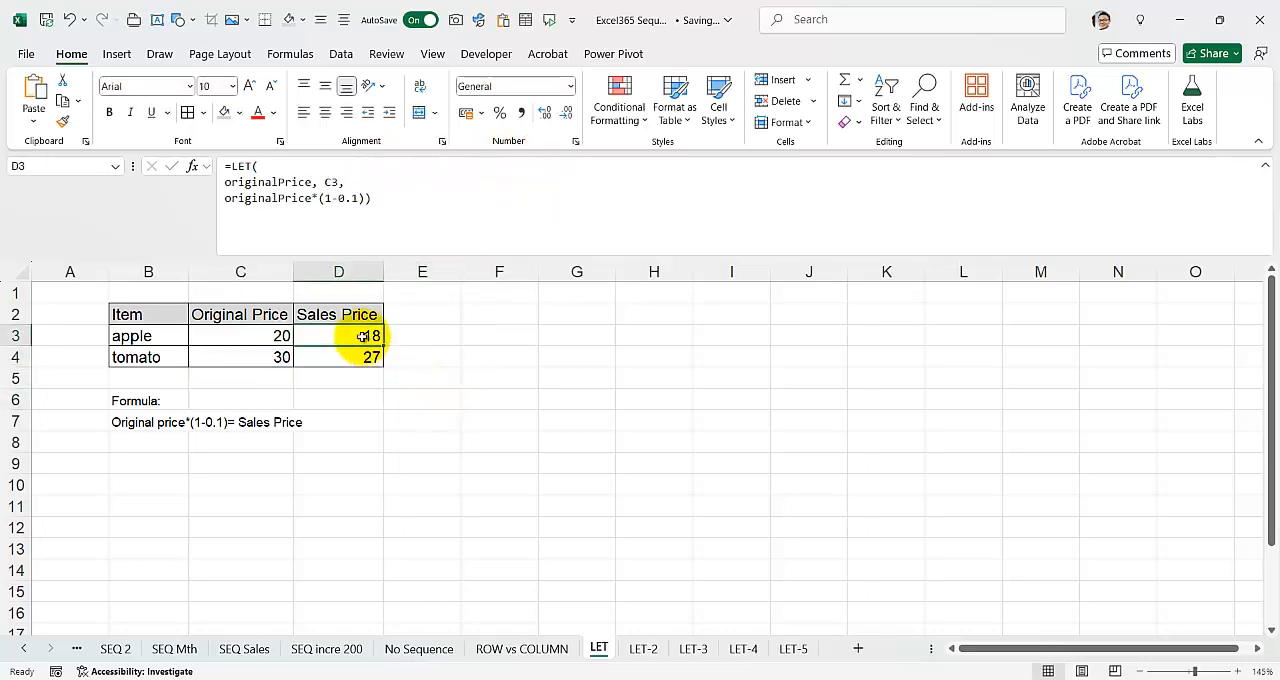
click(360, 168)
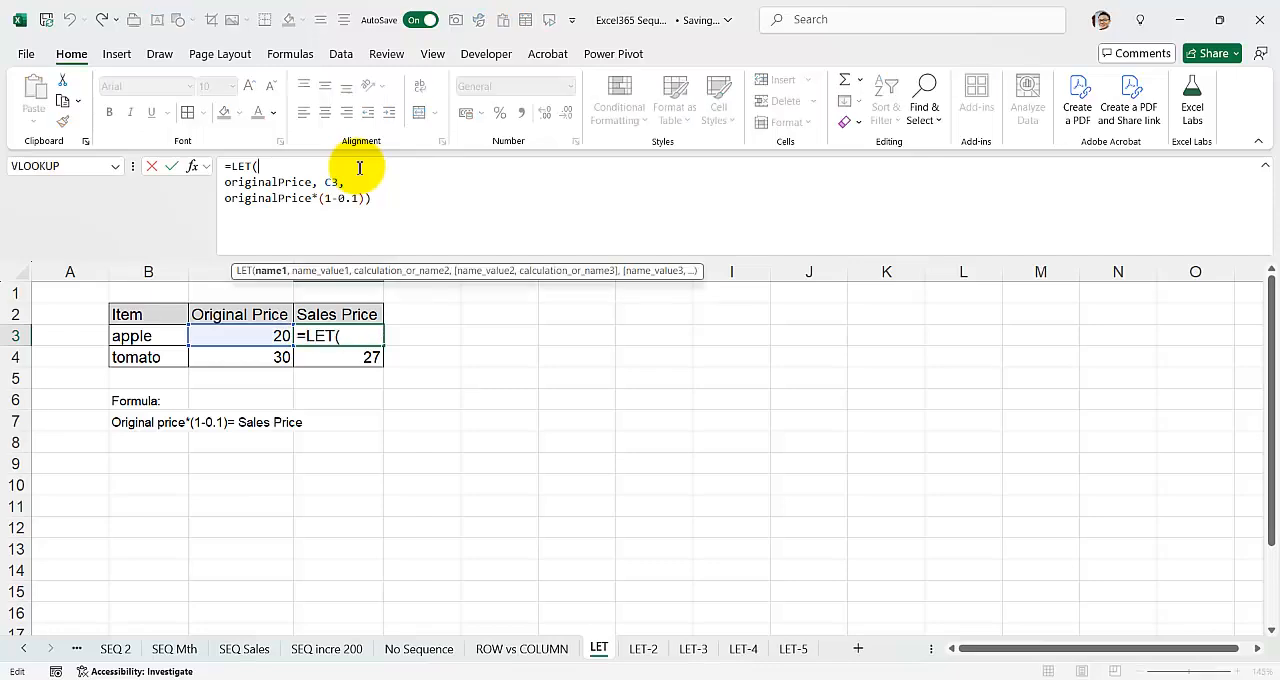
key(Delete)
click(403, 168)
key(Delete)
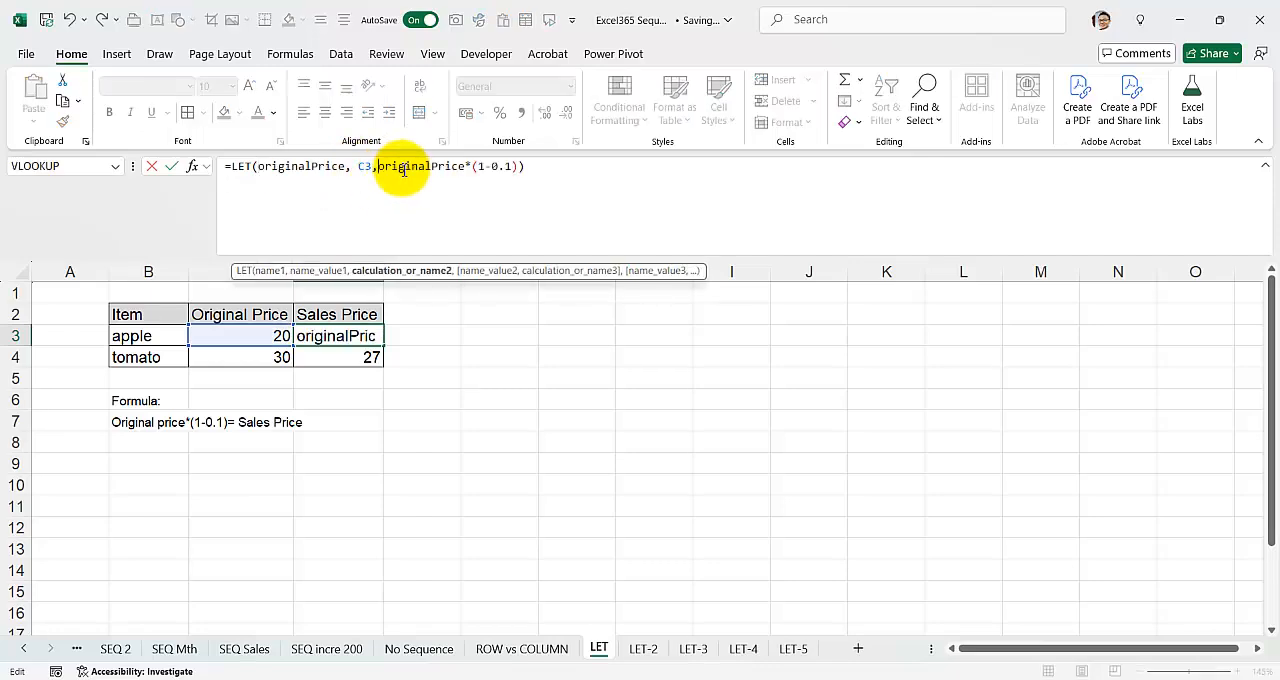
click(530, 167)
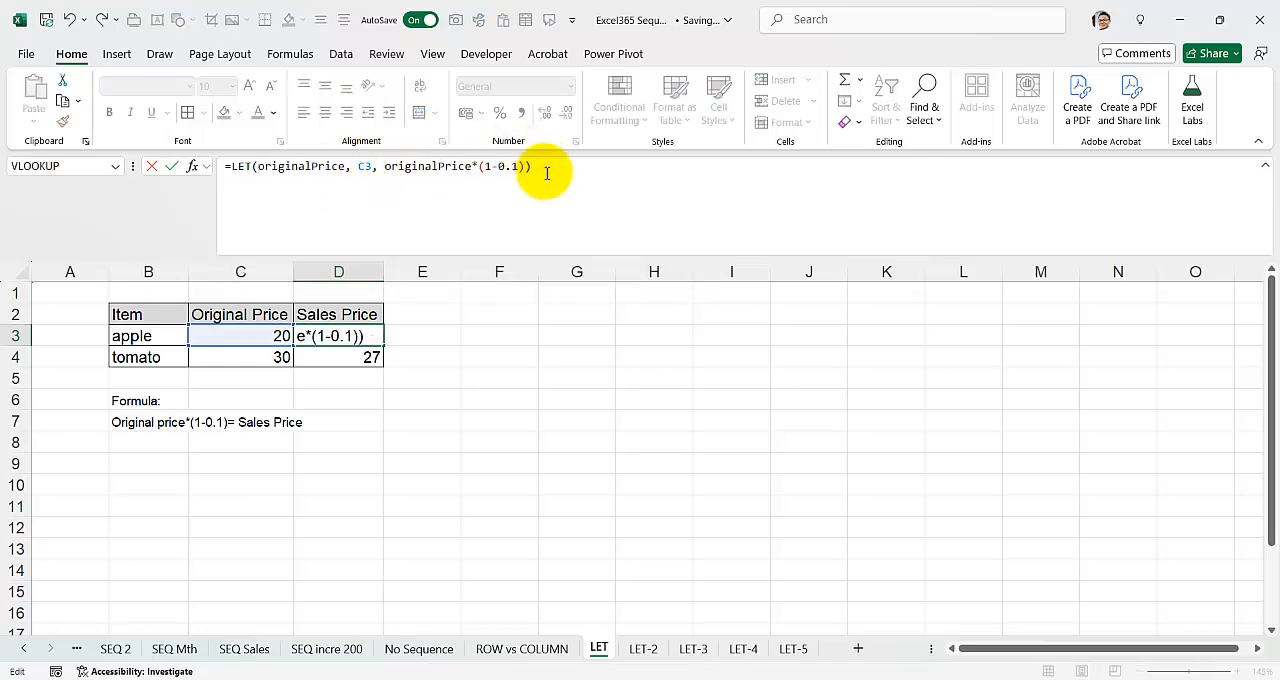
key(Return)
click(368, 340)
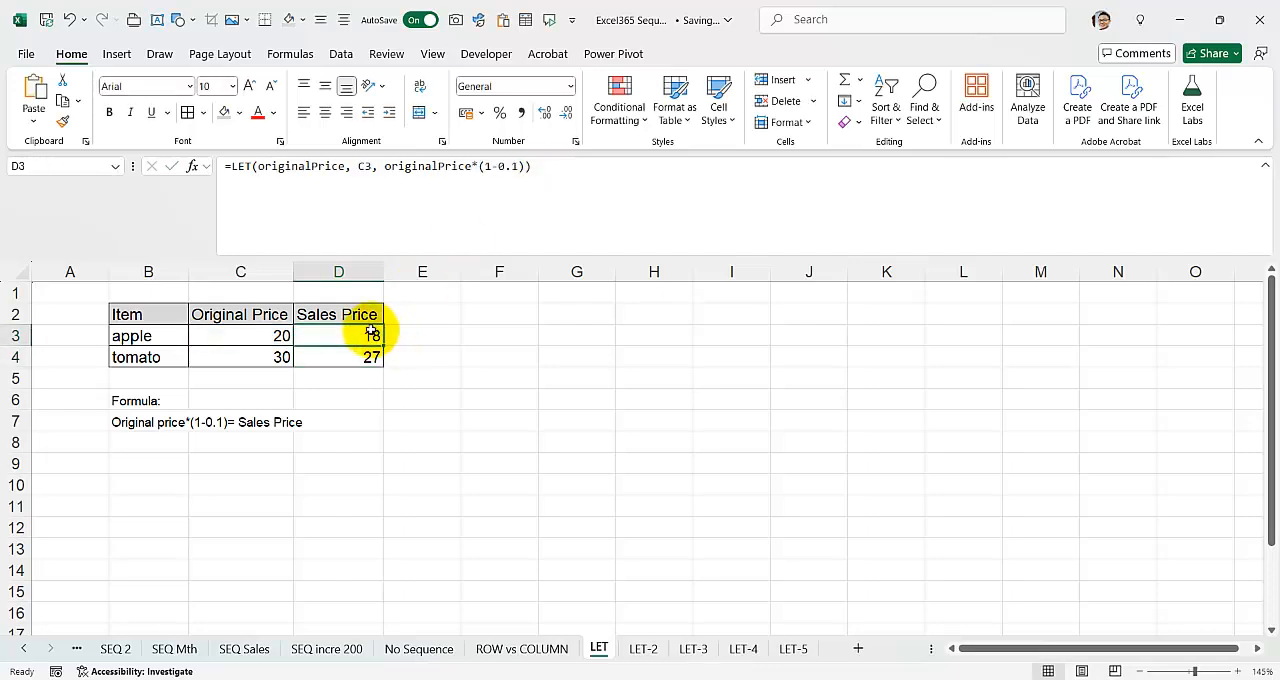
Step: Compare the single-line formulas in D4 and D3, and view the LET examples on the LET-2 and LET-3 sheets
click(362, 356)
click(356, 332)
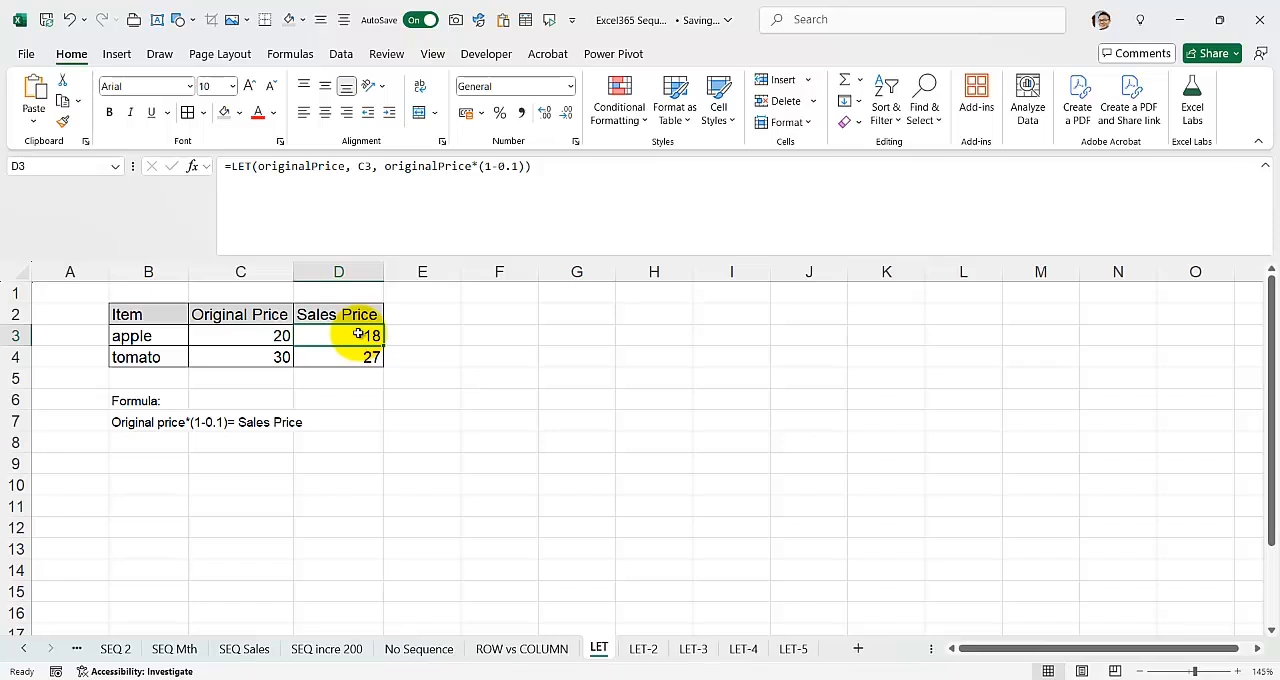
click(640, 649)
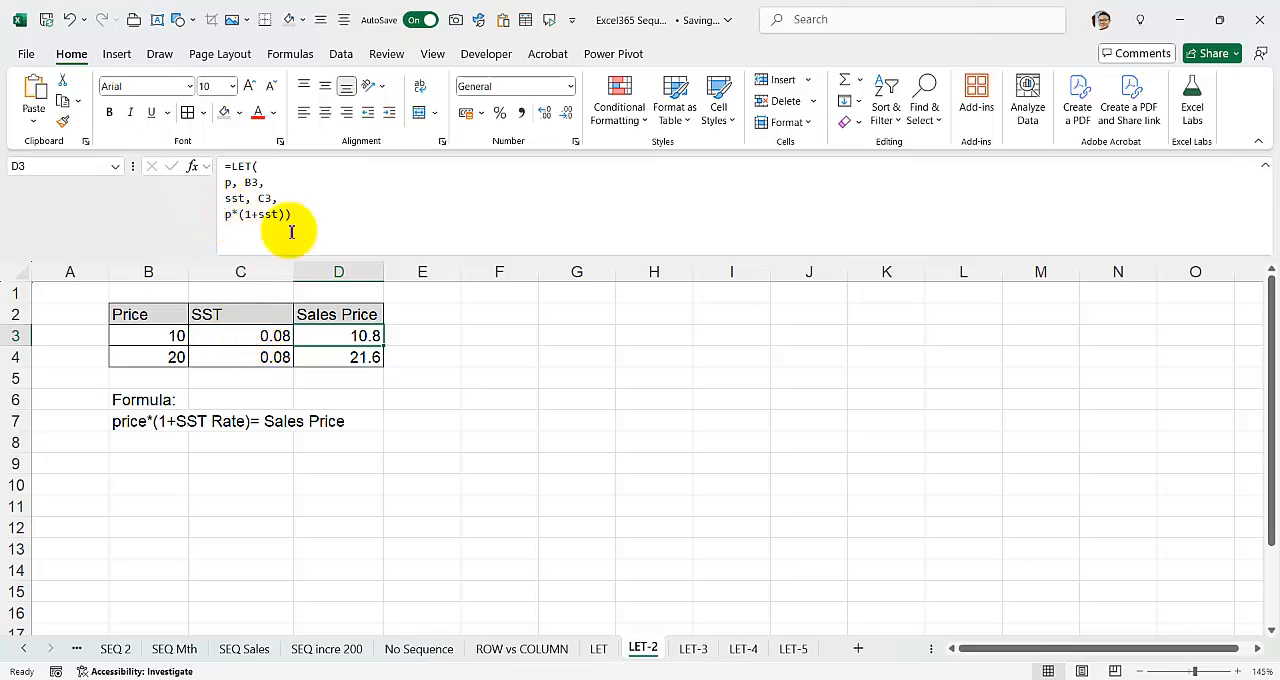
click(692, 648)
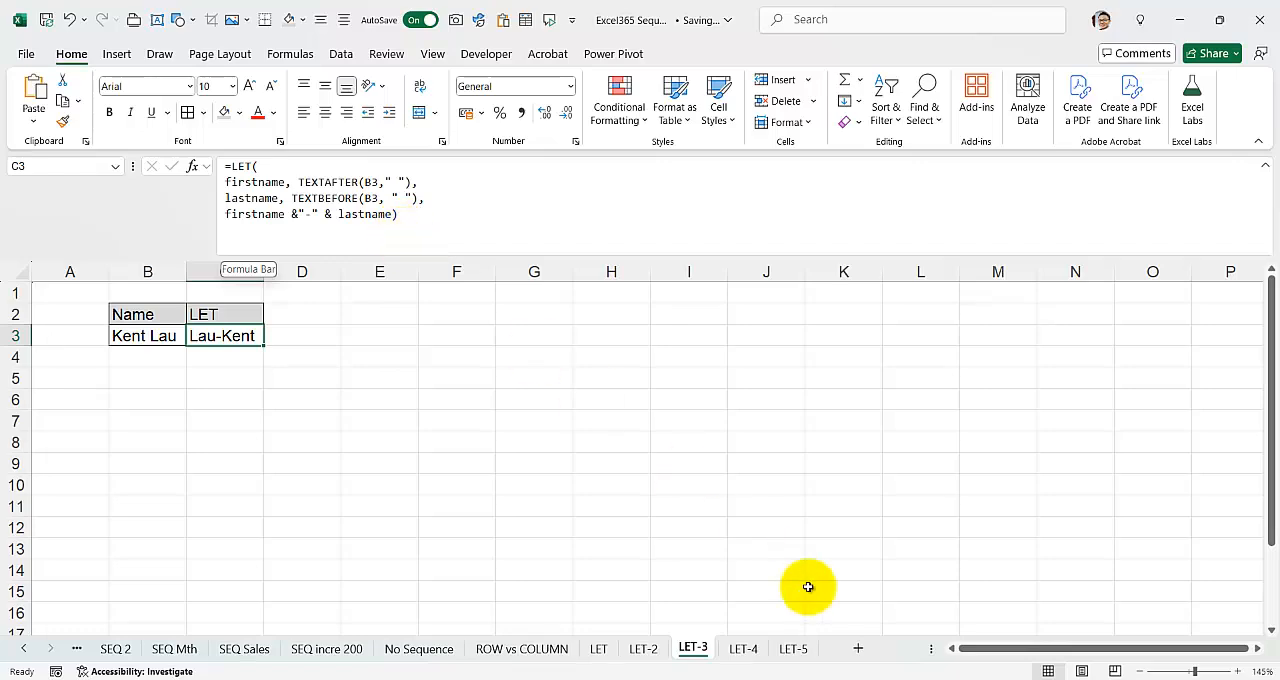
Step: Switch to the ExcelNinja FORMULAS GUIDE presentation in PowerPoint and view the LET explanations on slides 34 and 35
click(830, 679)
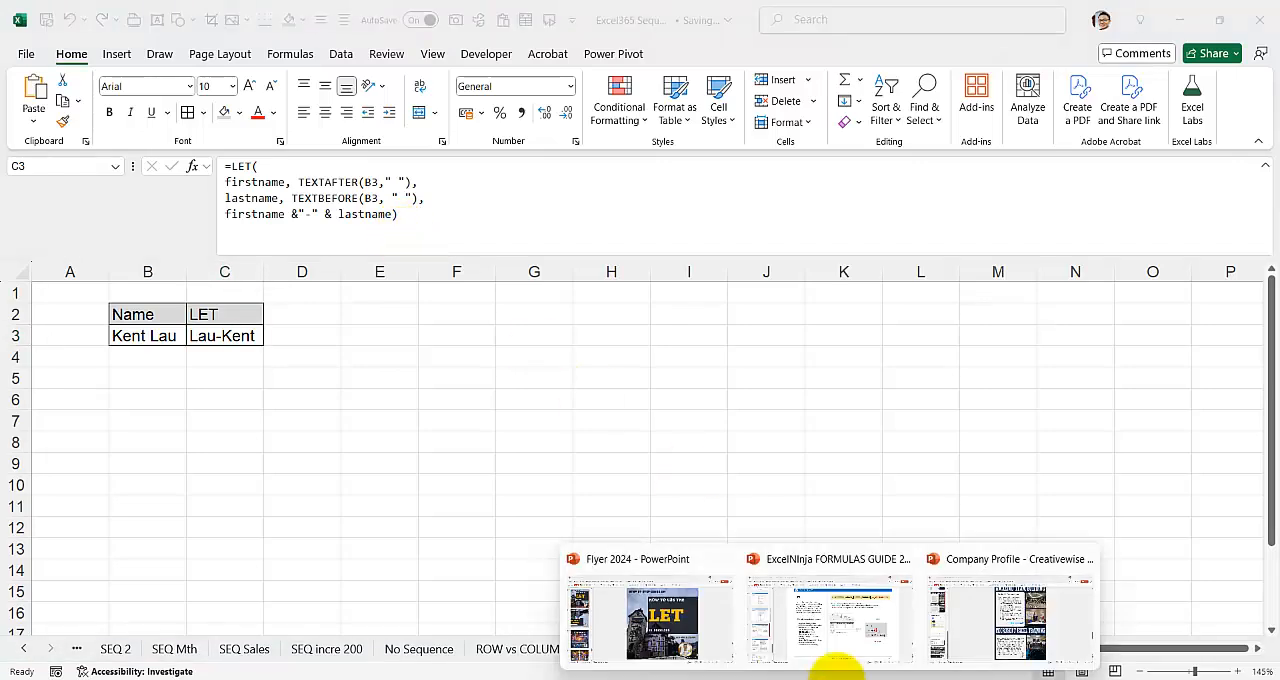
click(830, 612)
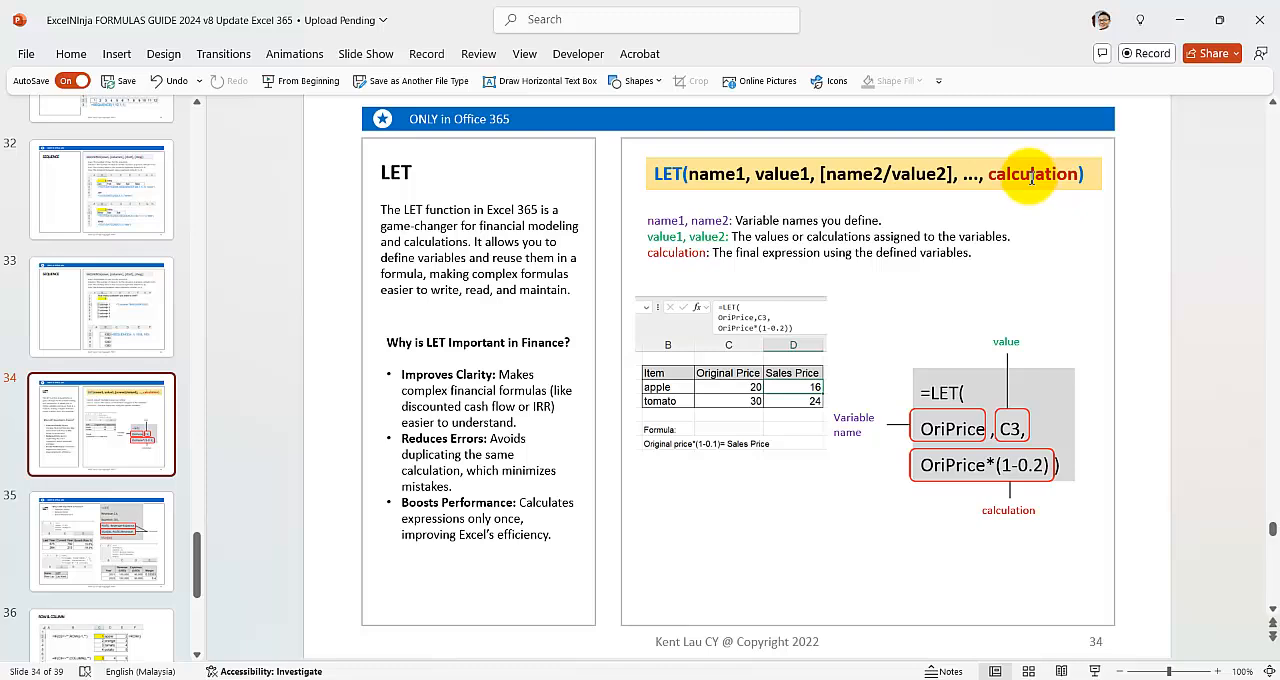
click(100, 540)
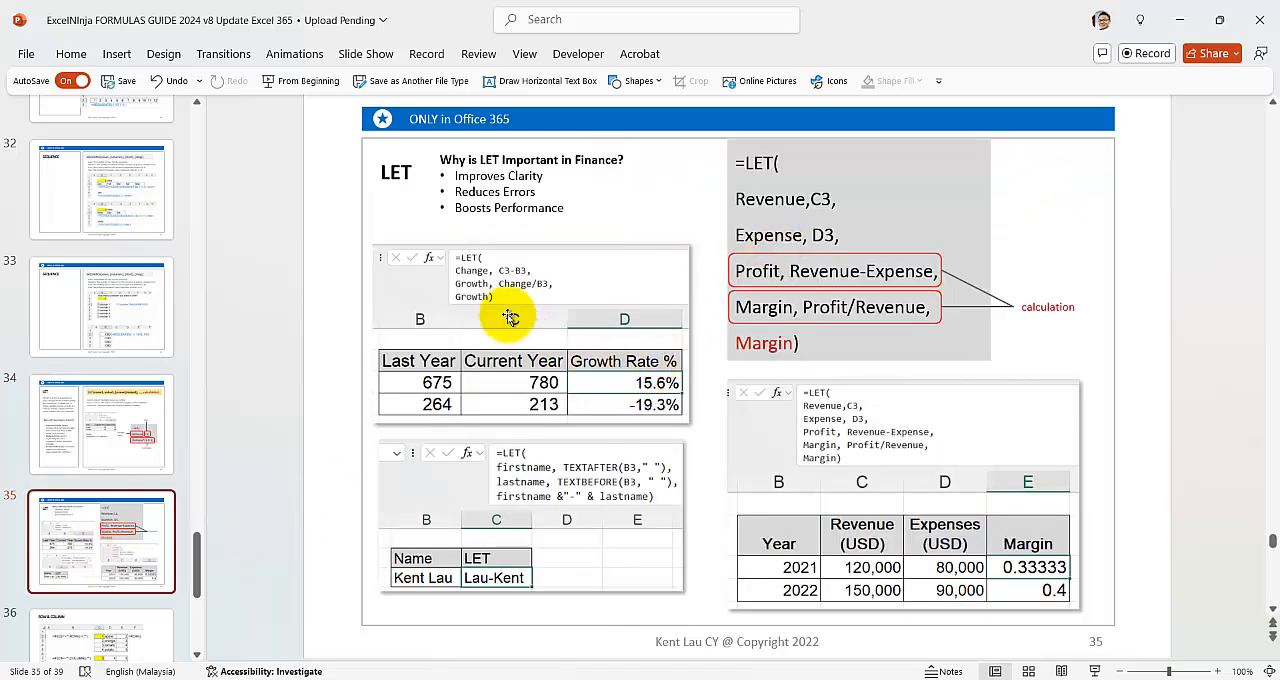
Step: Slightly enlarge the firstname/lastname example picture on slide 35, and move the Growth Rate % picture up a little
click(557, 447)
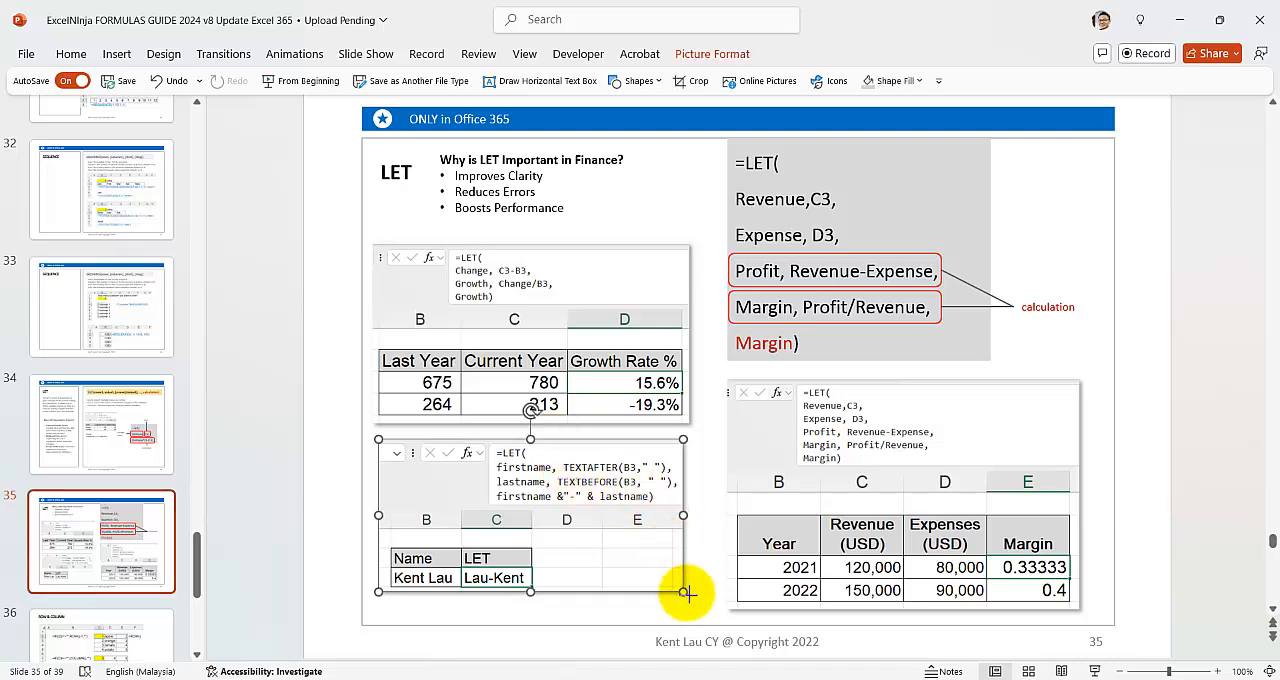
drag(683, 589, 686, 591)
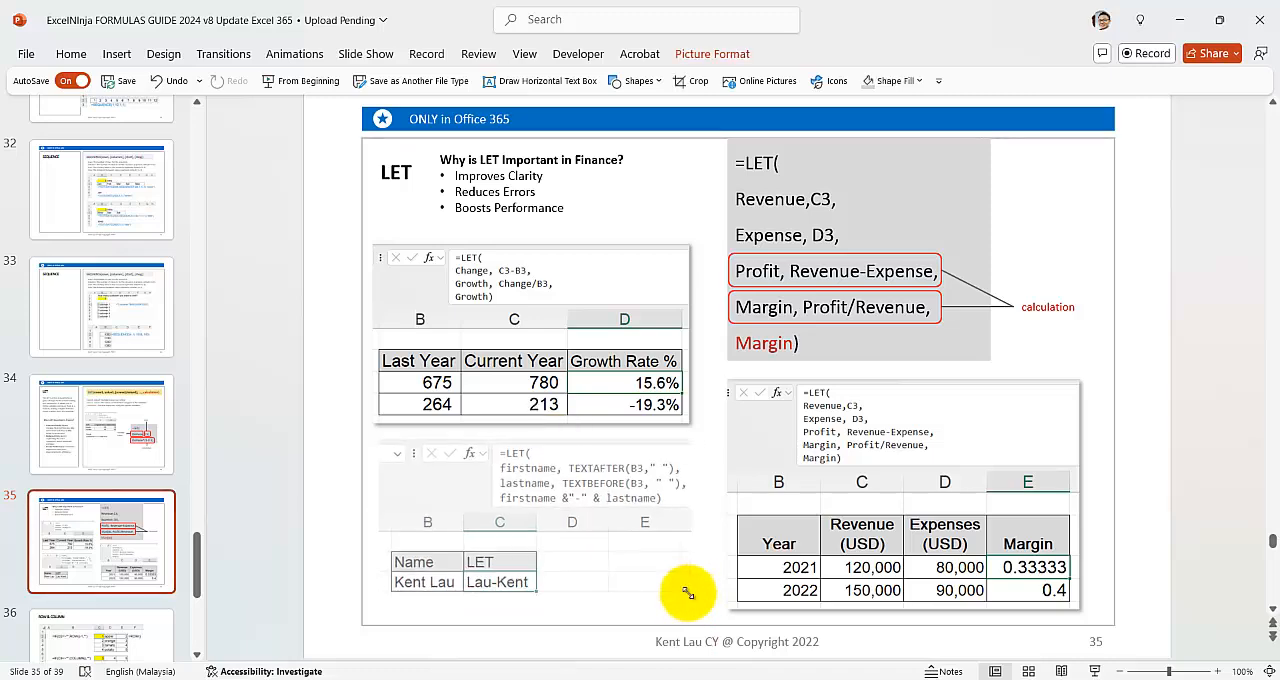
click(495, 284)
drag(495, 284, 495, 275)
click(830, 455)
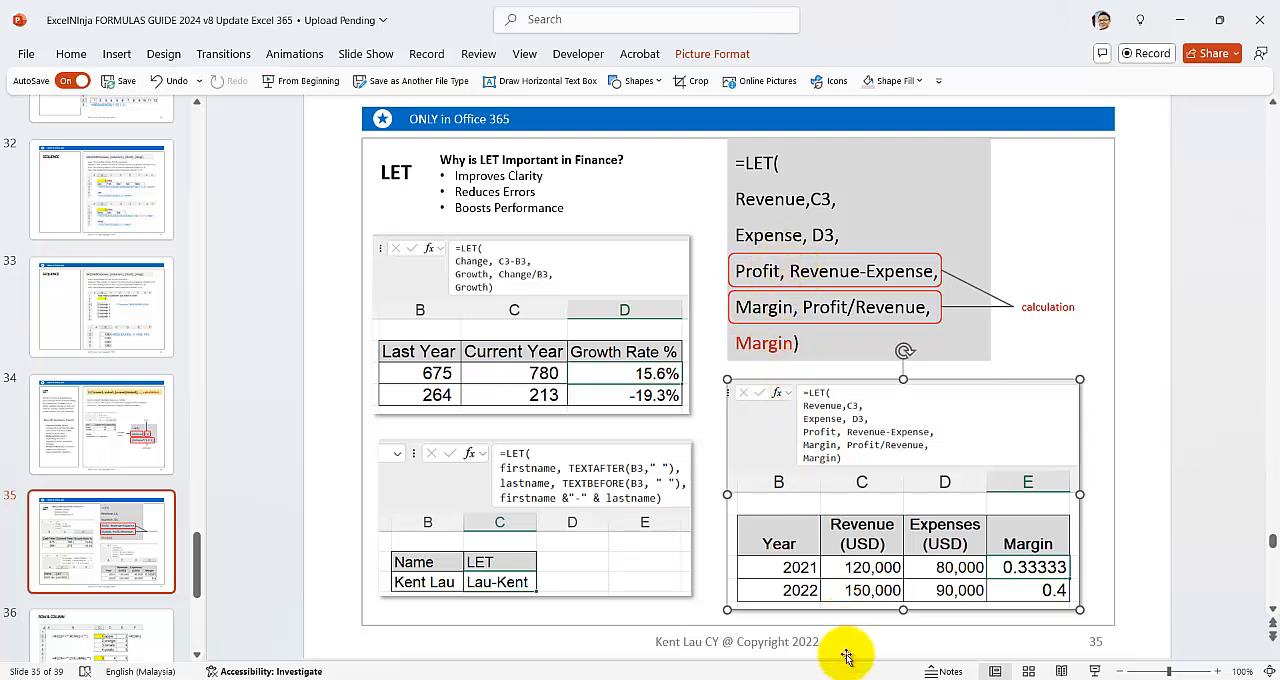
Step: Switch back to Excel and examine the margin LET formula in cell E3 of the LET-5 sheet
mouse_move(870, 675)
click(903, 601)
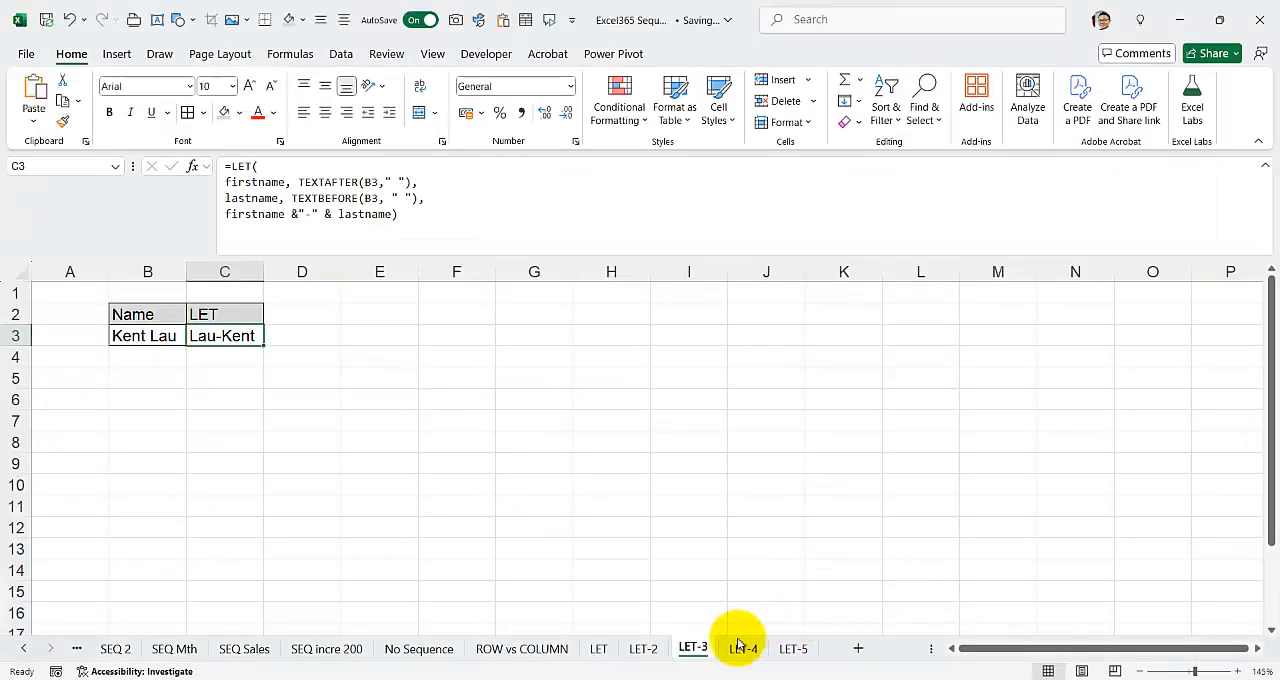
click(787, 648)
click(458, 379)
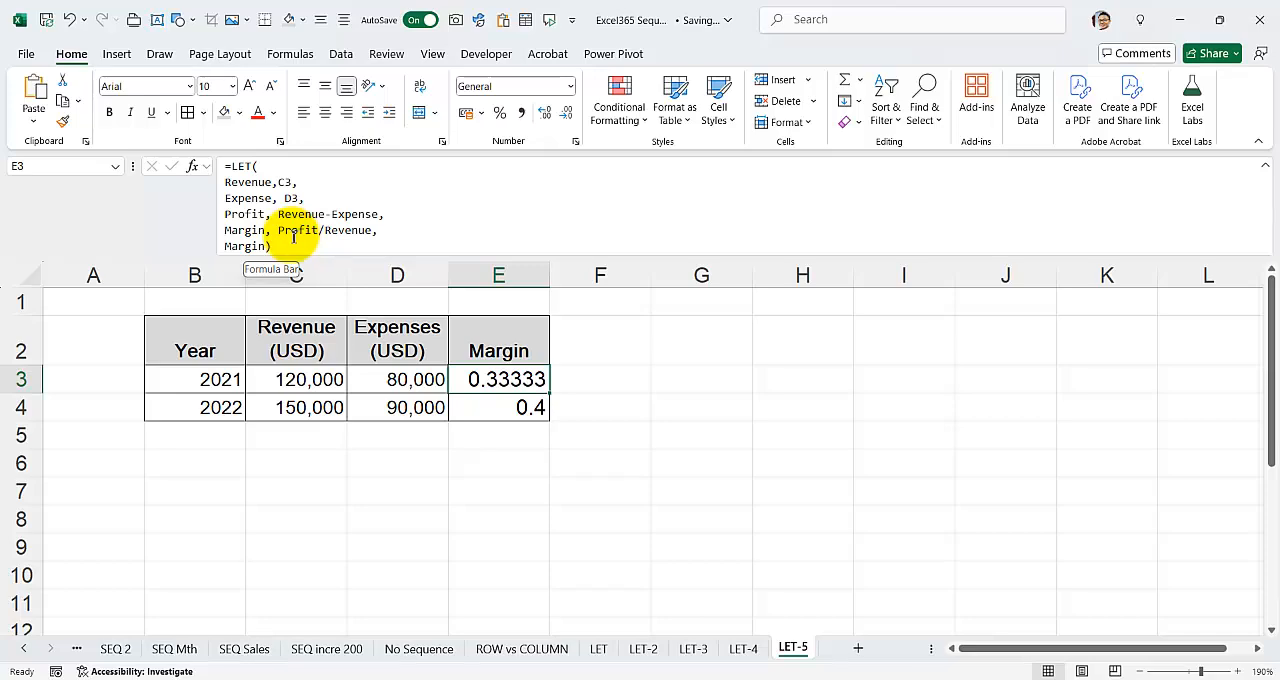
click(251, 248)
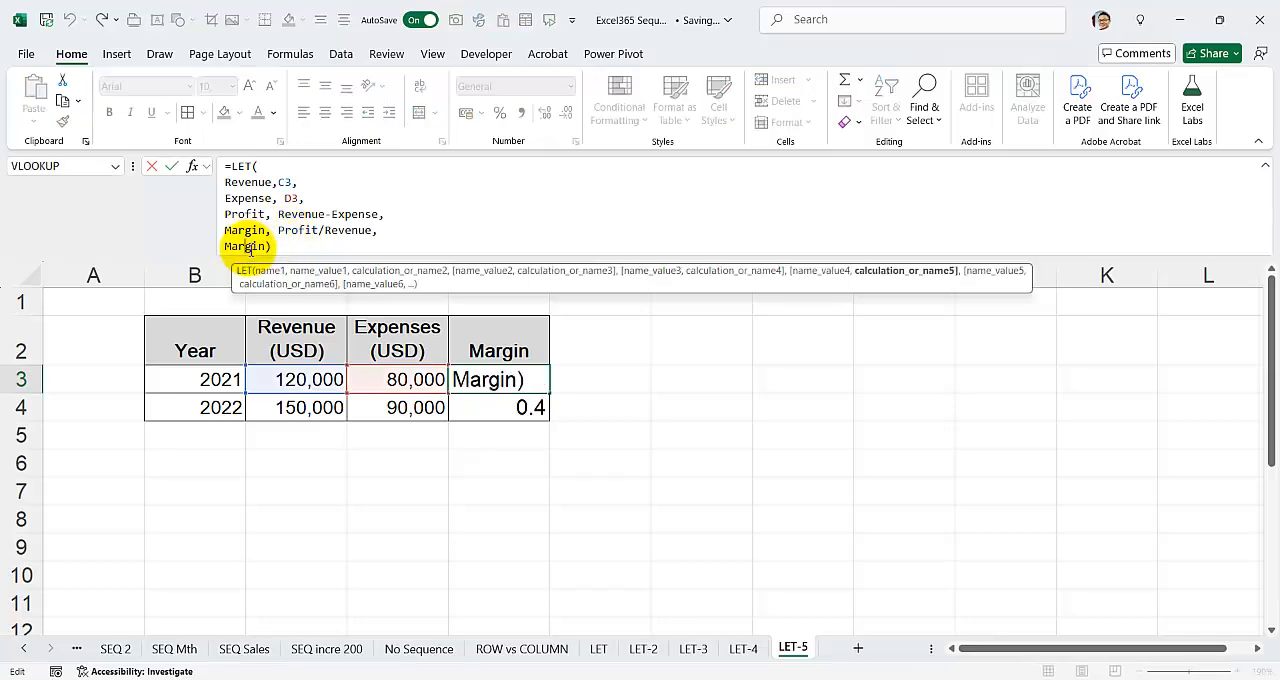
click(492, 383)
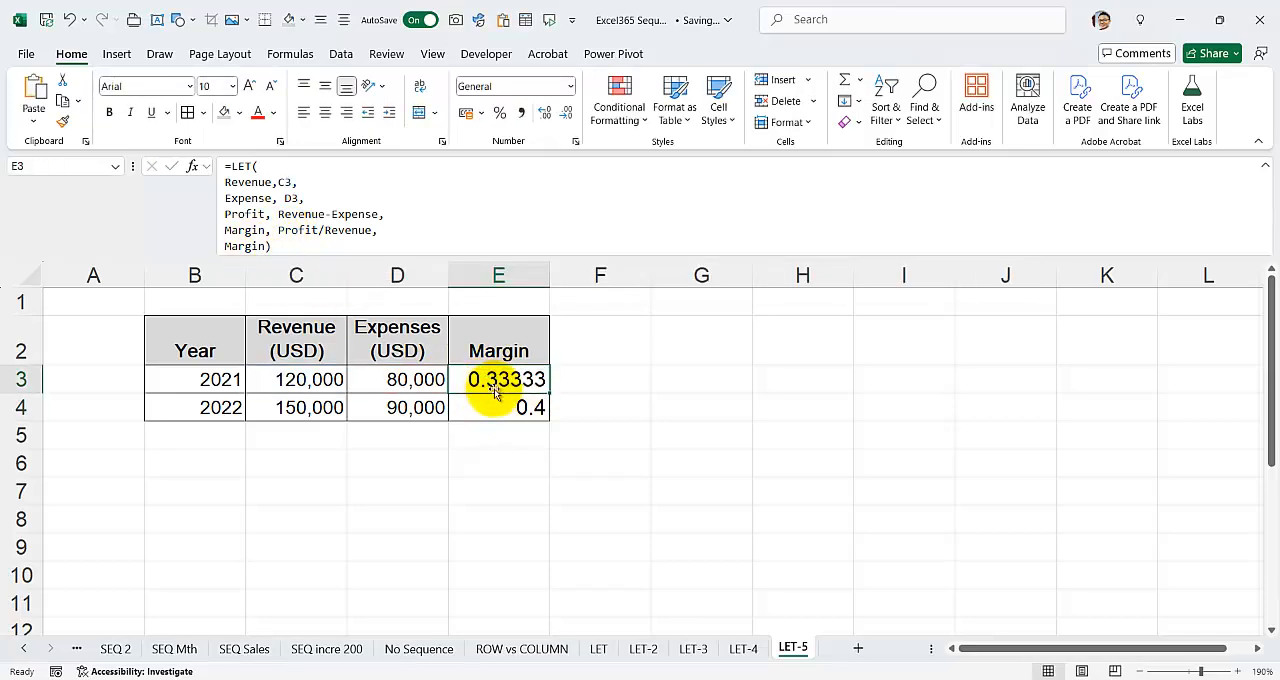
Step: Make the LET formula in E3 return Profit instead of Margin, and copy it down to E4
double_click(252, 246)
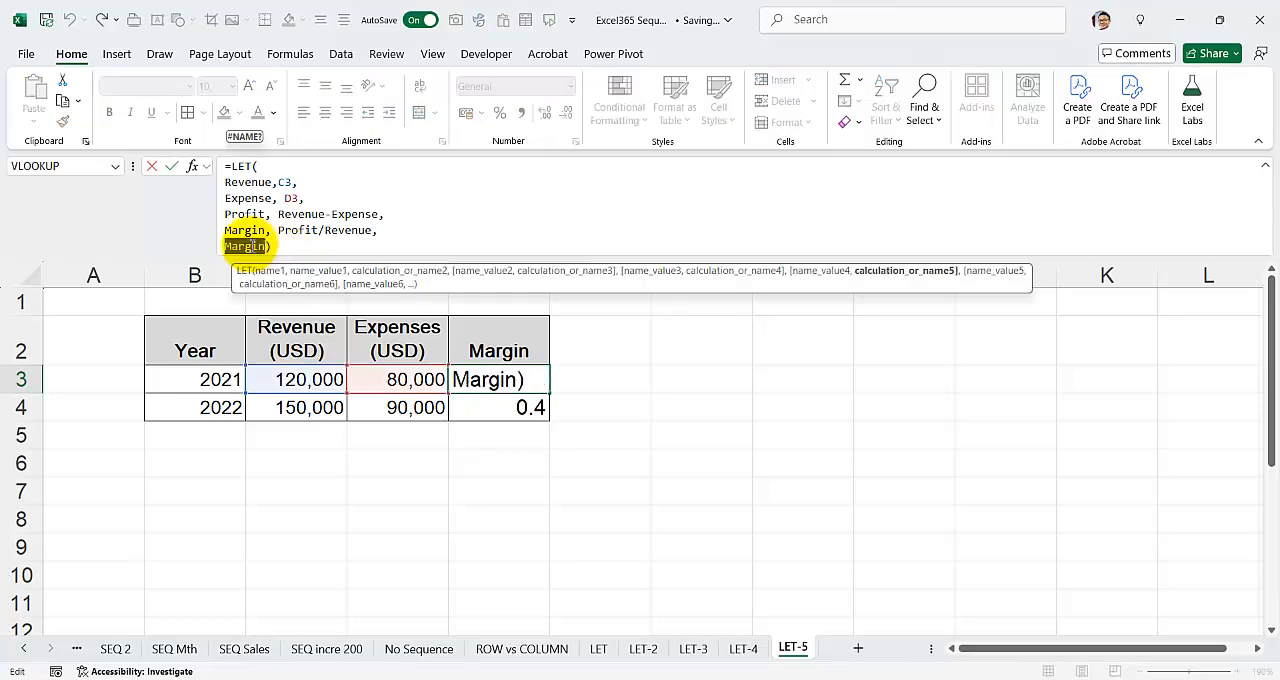
click(252, 246)
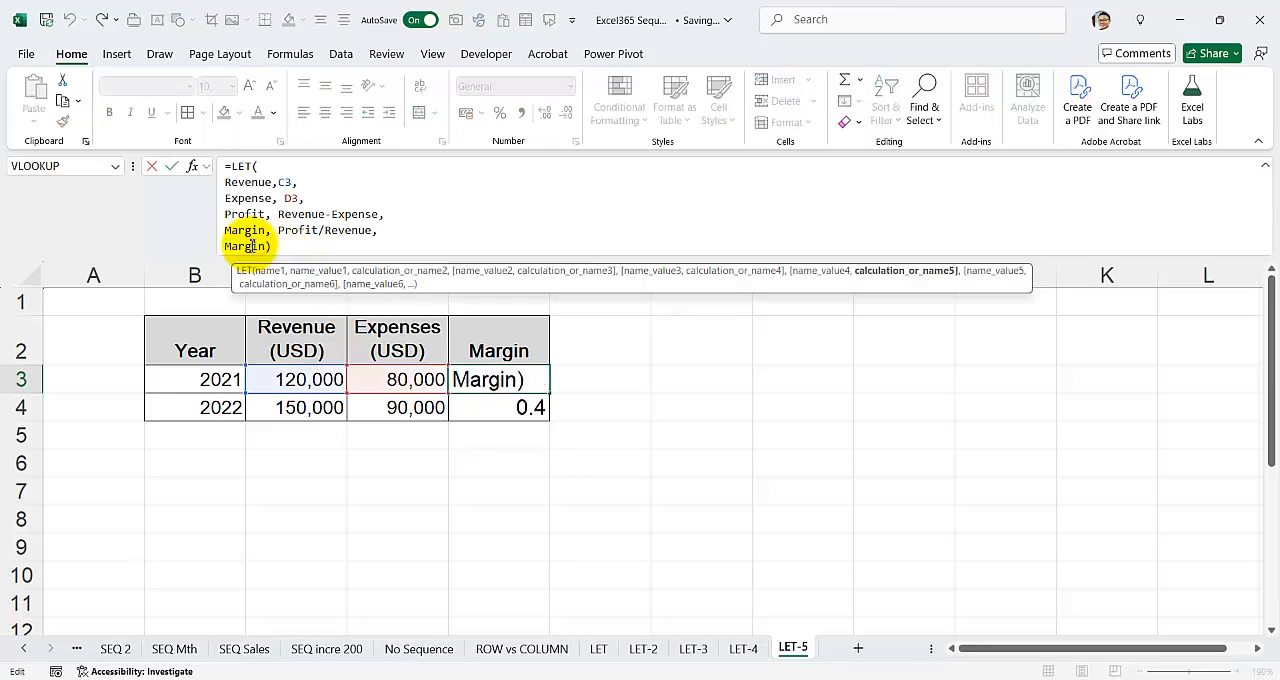
text(Profit)
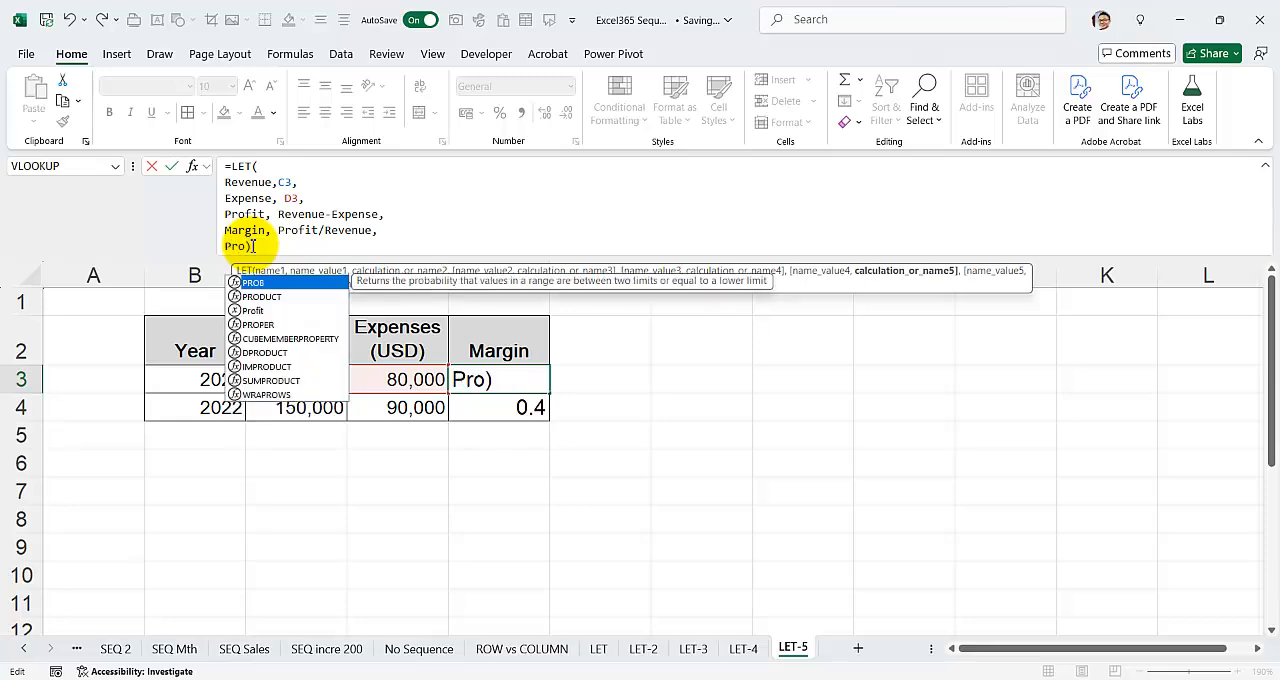
key(Return)
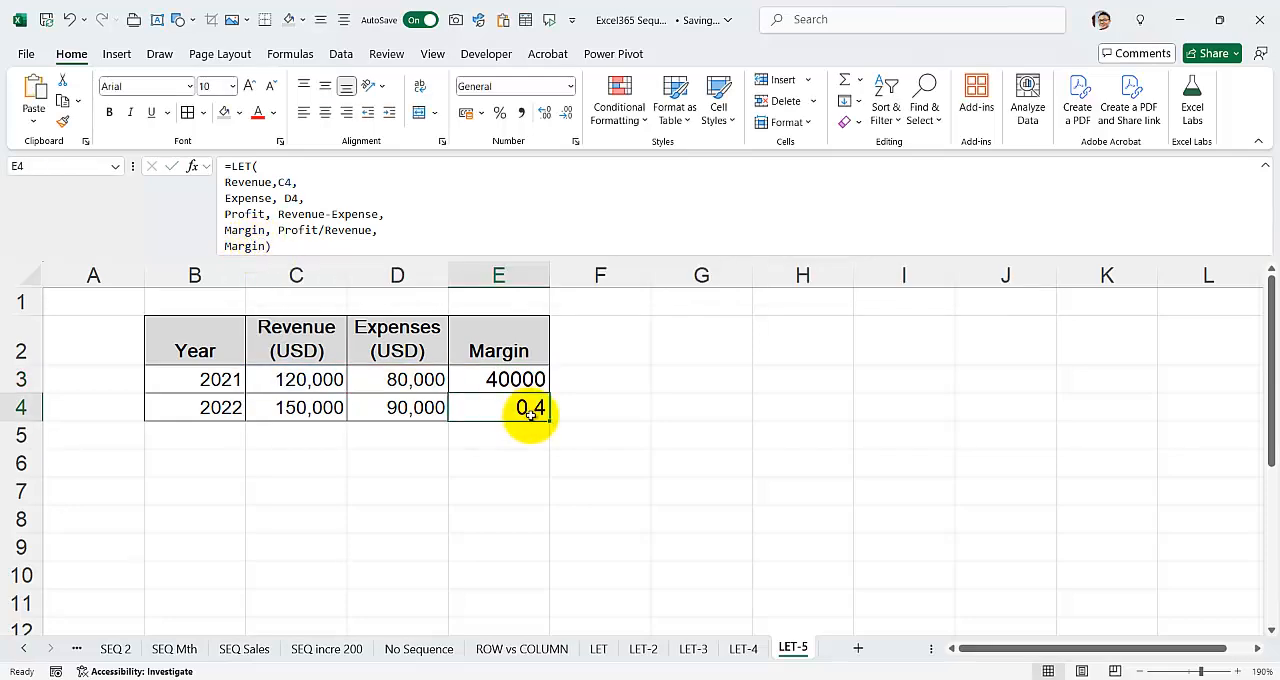
click(513, 381)
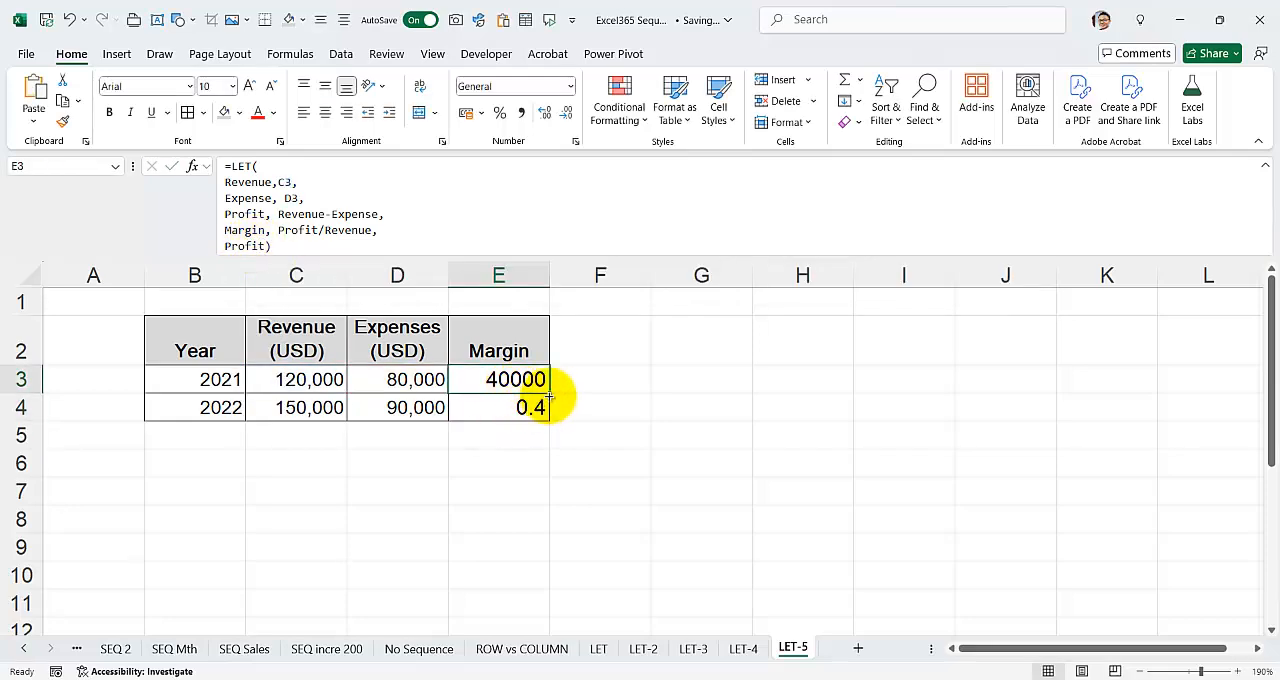
drag(548, 396, 549, 420)
Step: Review the names and the final Profit argument of the LET formula in E3, leaving the formula as it is
double_click(500, 378)
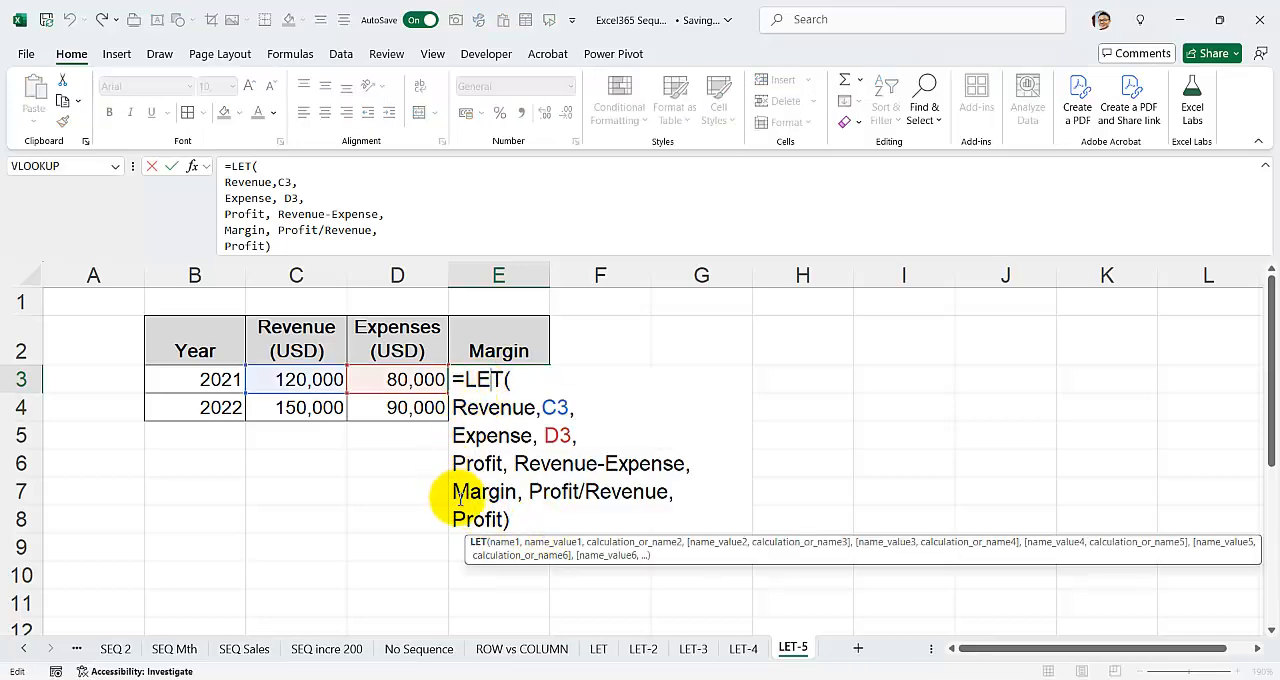
drag(505, 519, 440, 520)
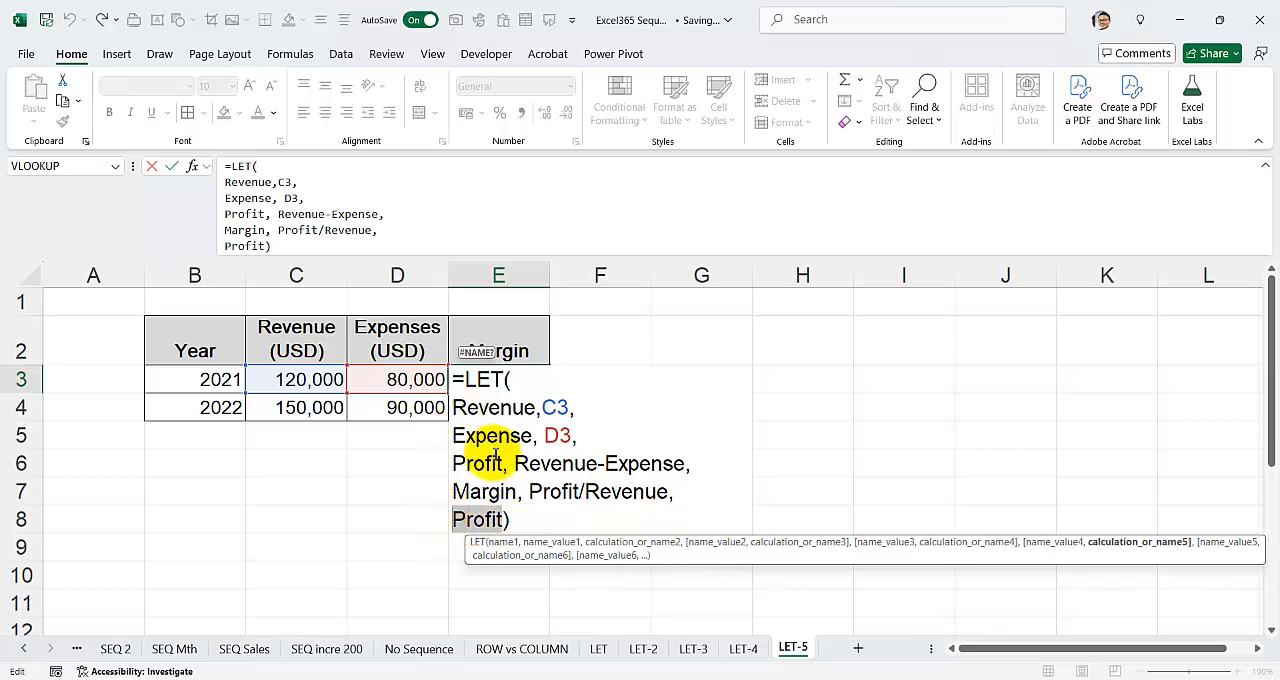
key(Return)
click(509, 375)
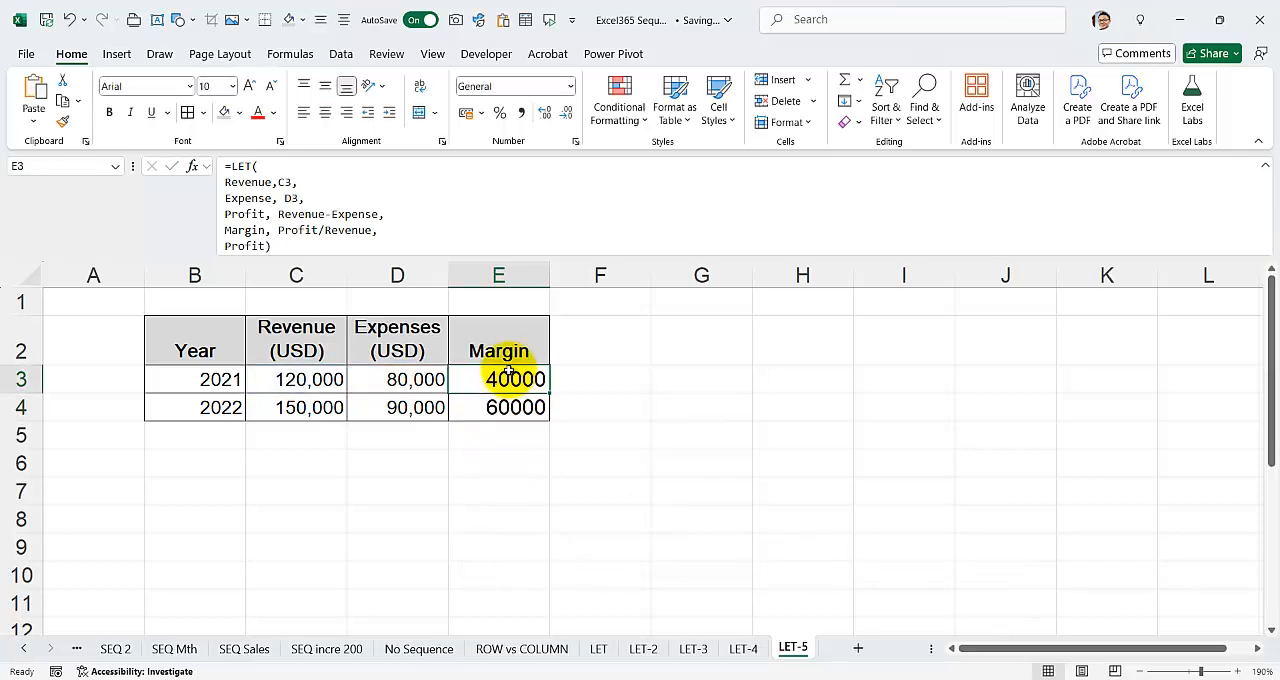
mouse_move(845, 678)
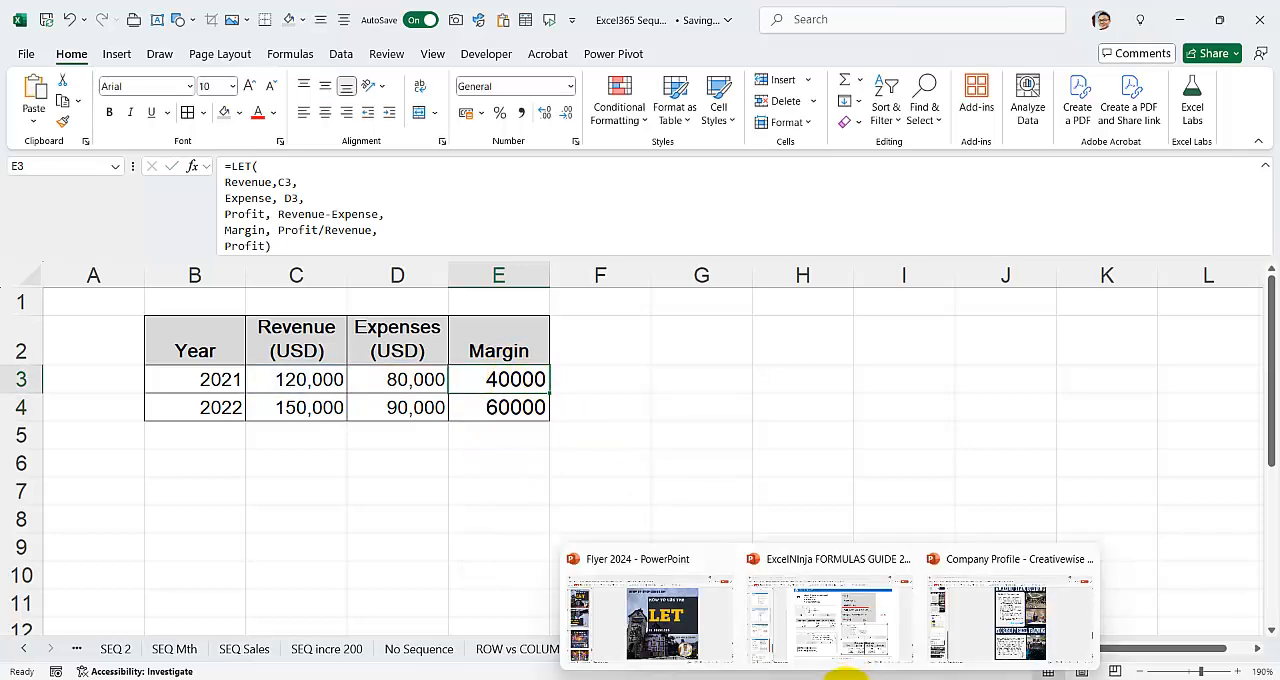
double_click(481, 379)
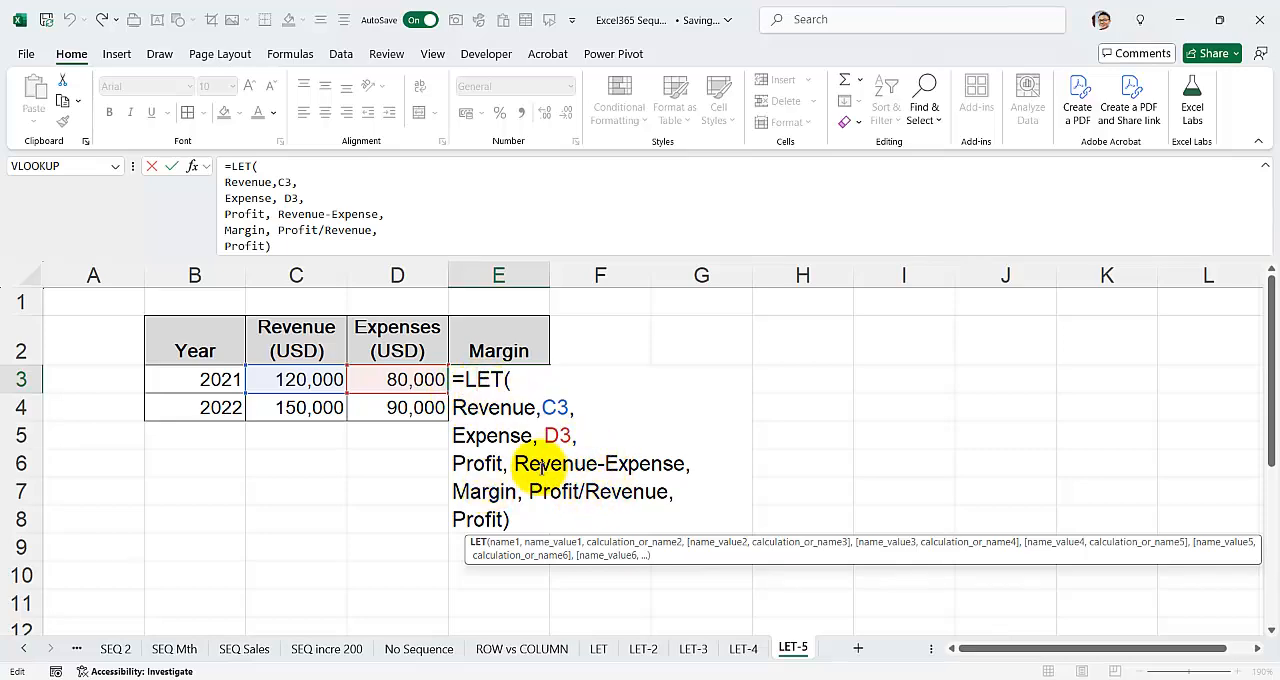
key(Return)
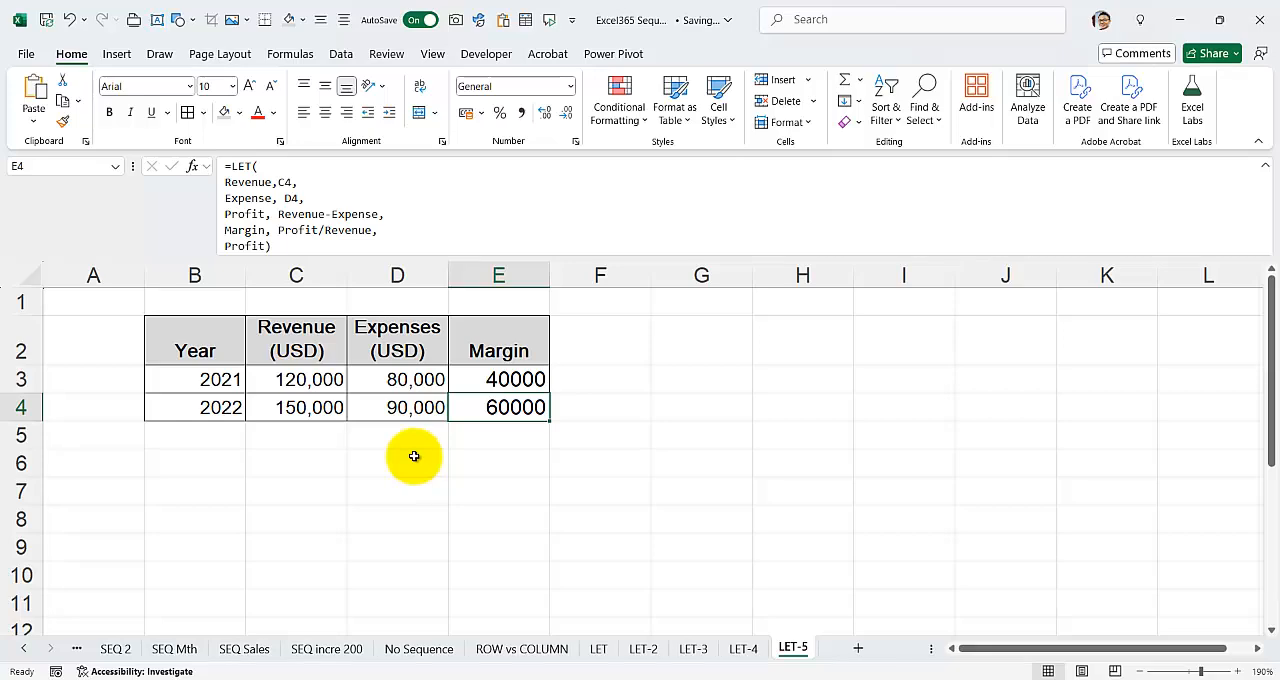